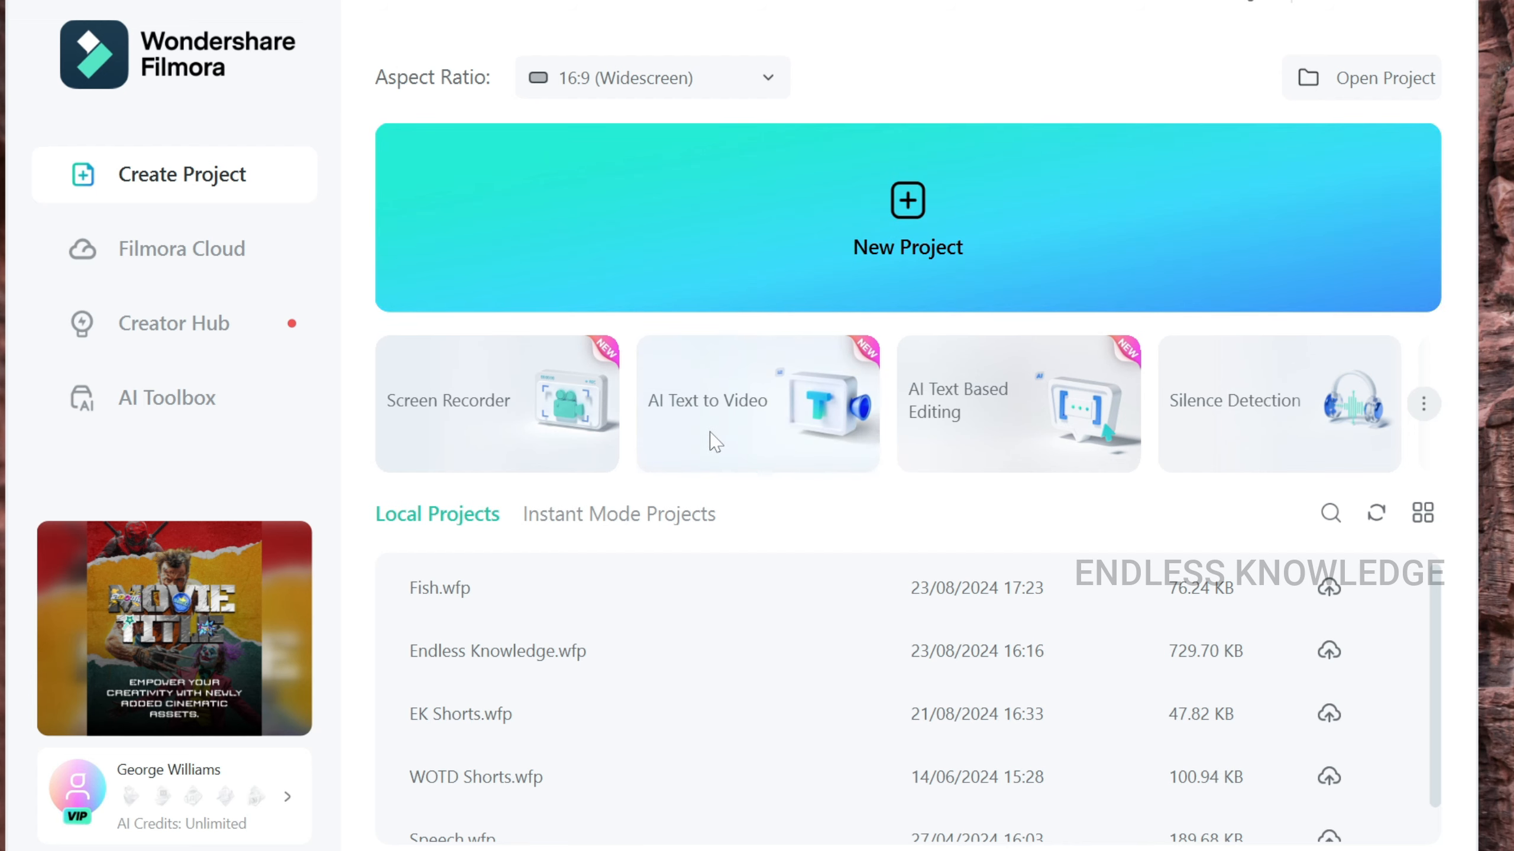
# Open AI Text to Video and start Clone Voice to bring up its Terms of Use.
pyautogui.moveTo(715, 441)
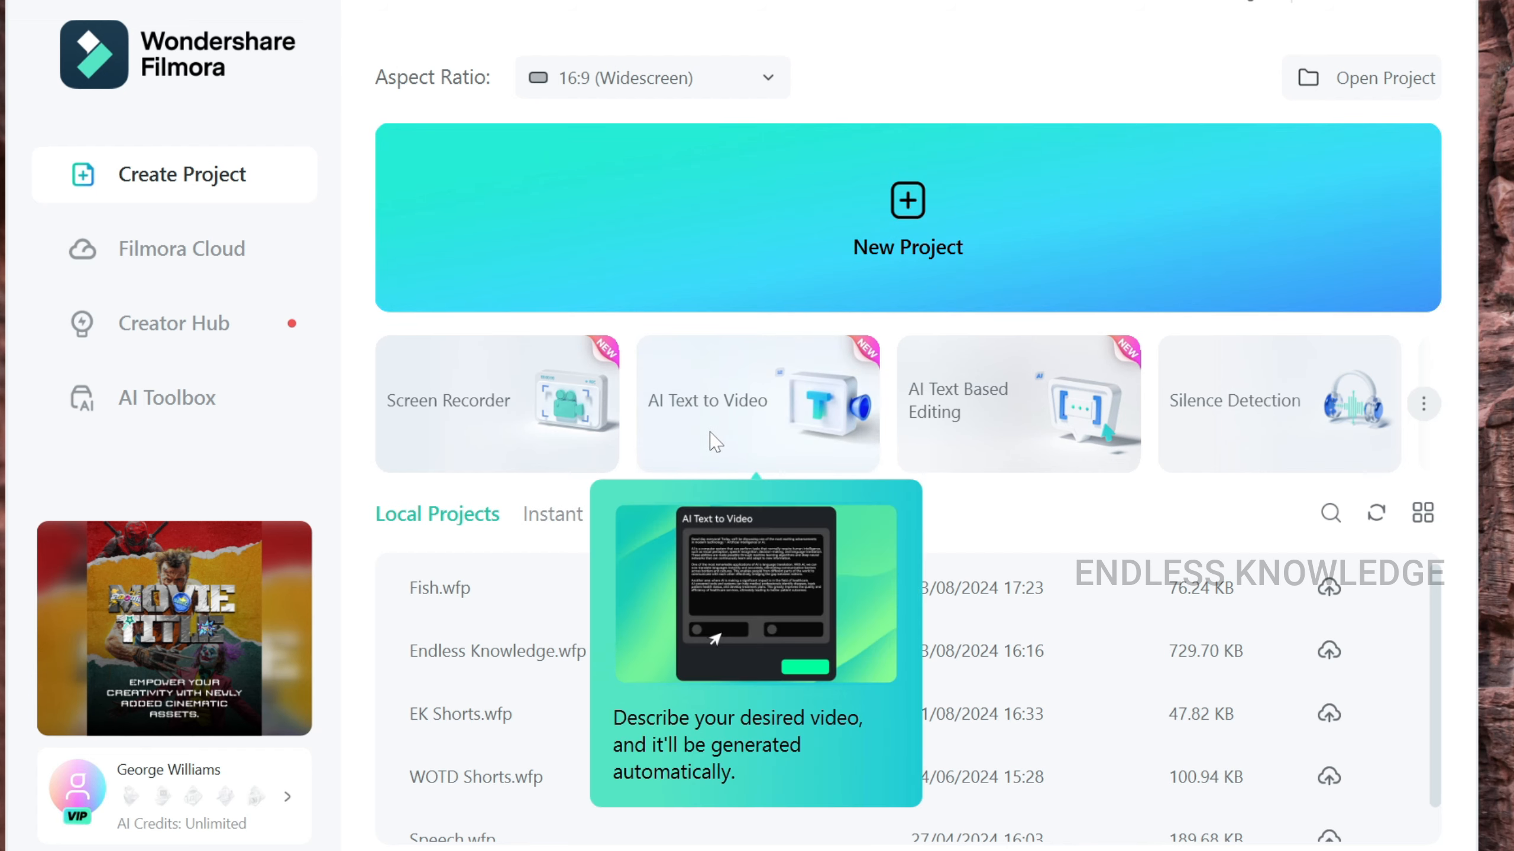
pyautogui.click(723, 436)
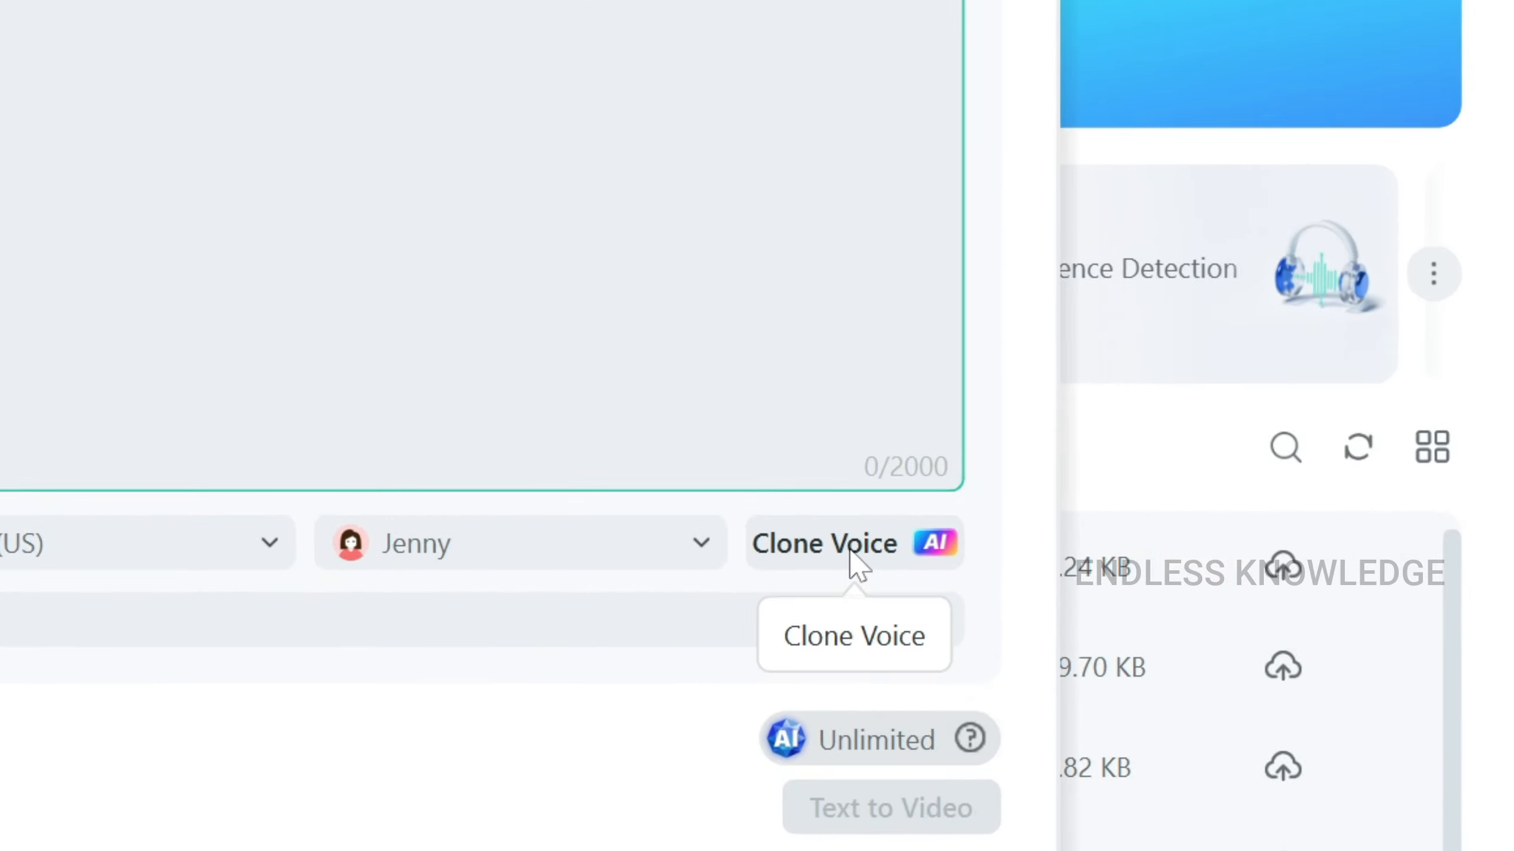
pyautogui.click(856, 564)
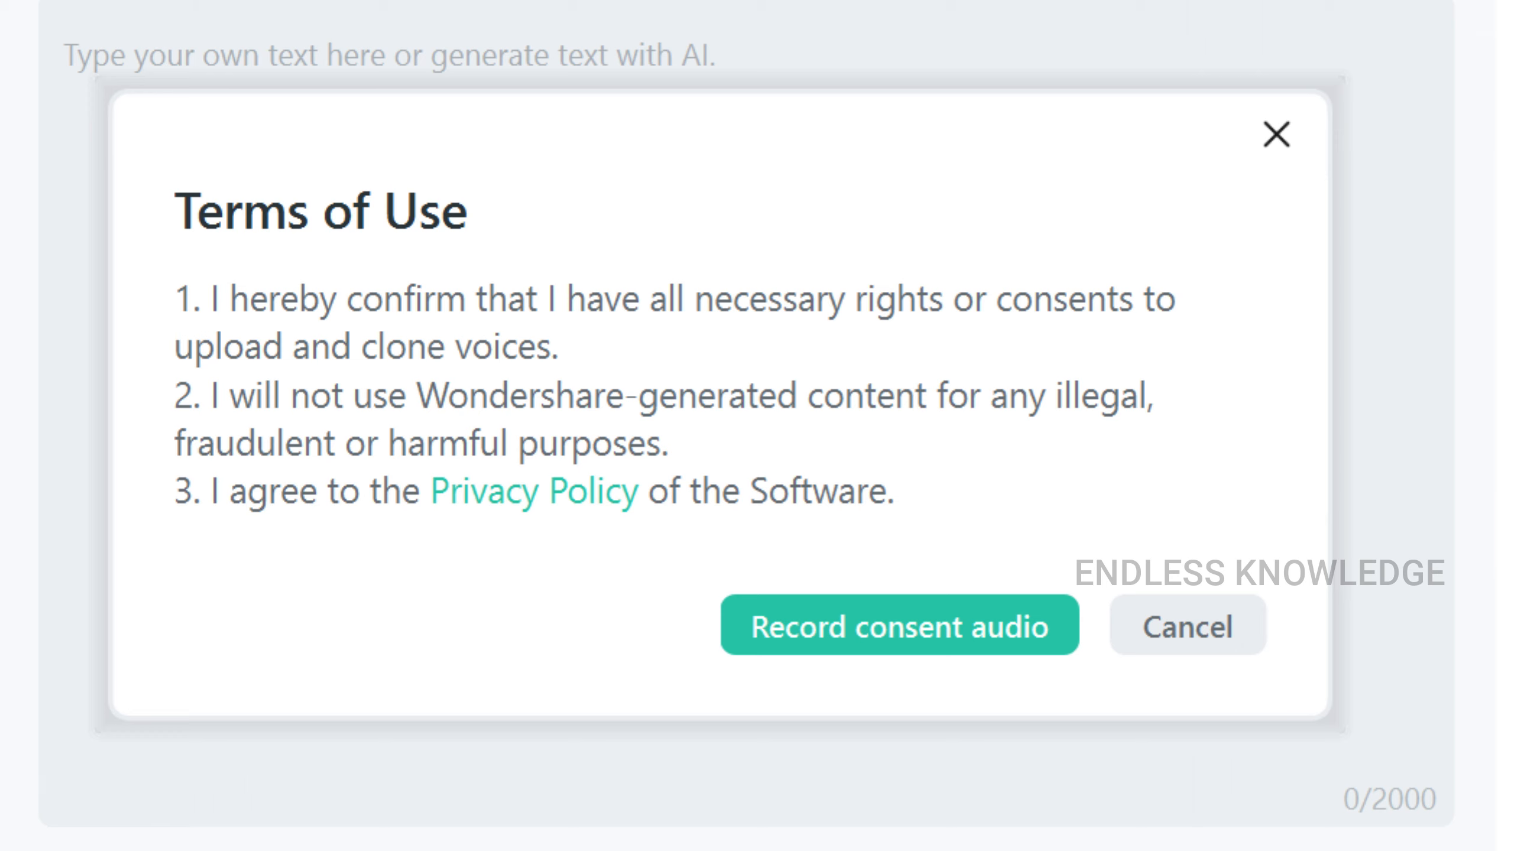
# Accept the terms and record the consent statement with the Realtek microphone.
pyautogui.click(899, 625)
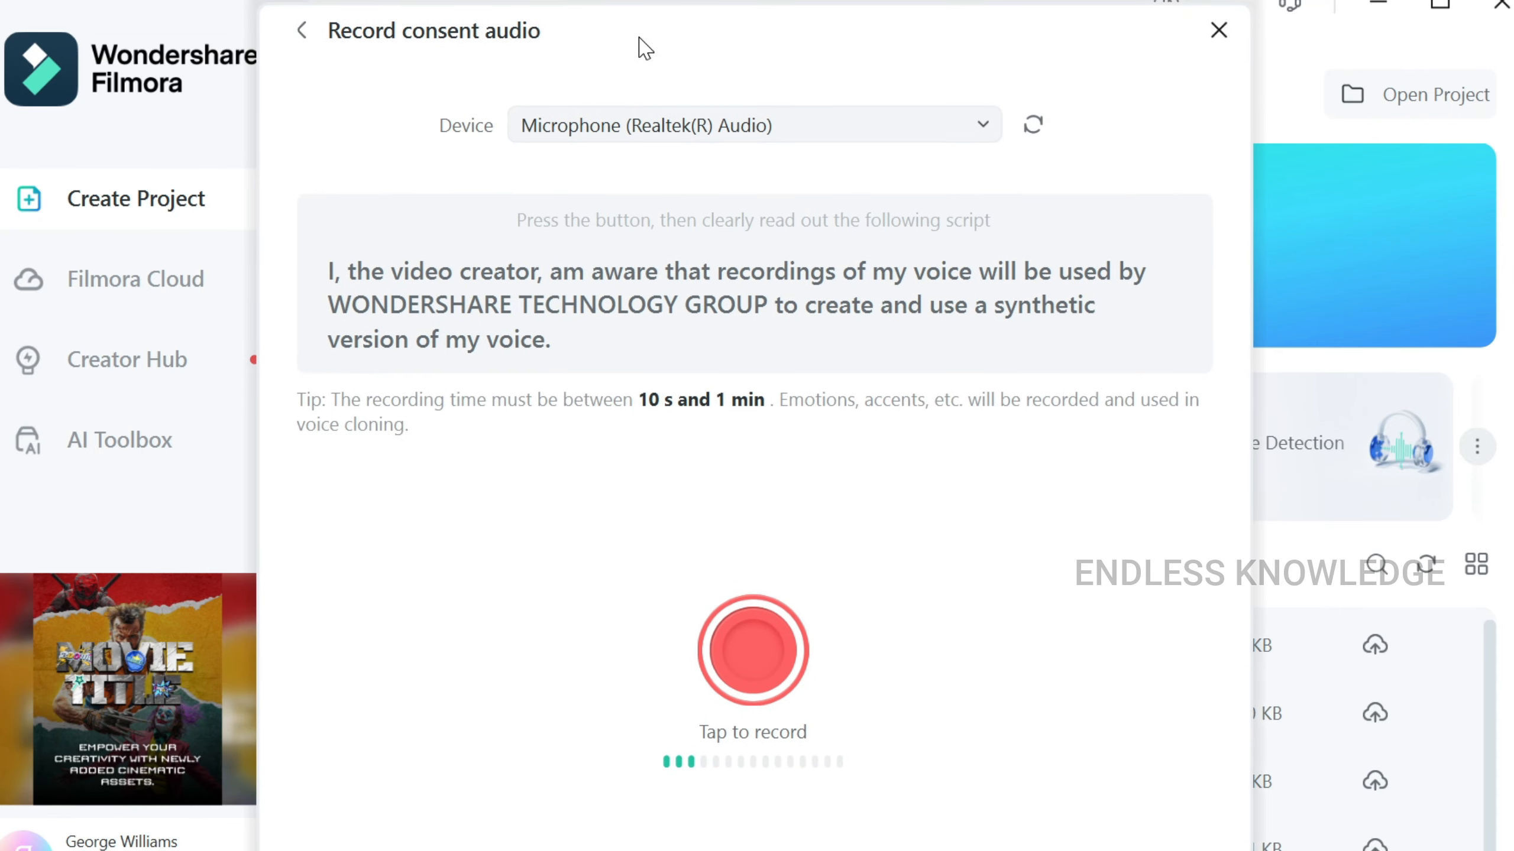
pyautogui.click(785, 135)
pyautogui.click(776, 187)
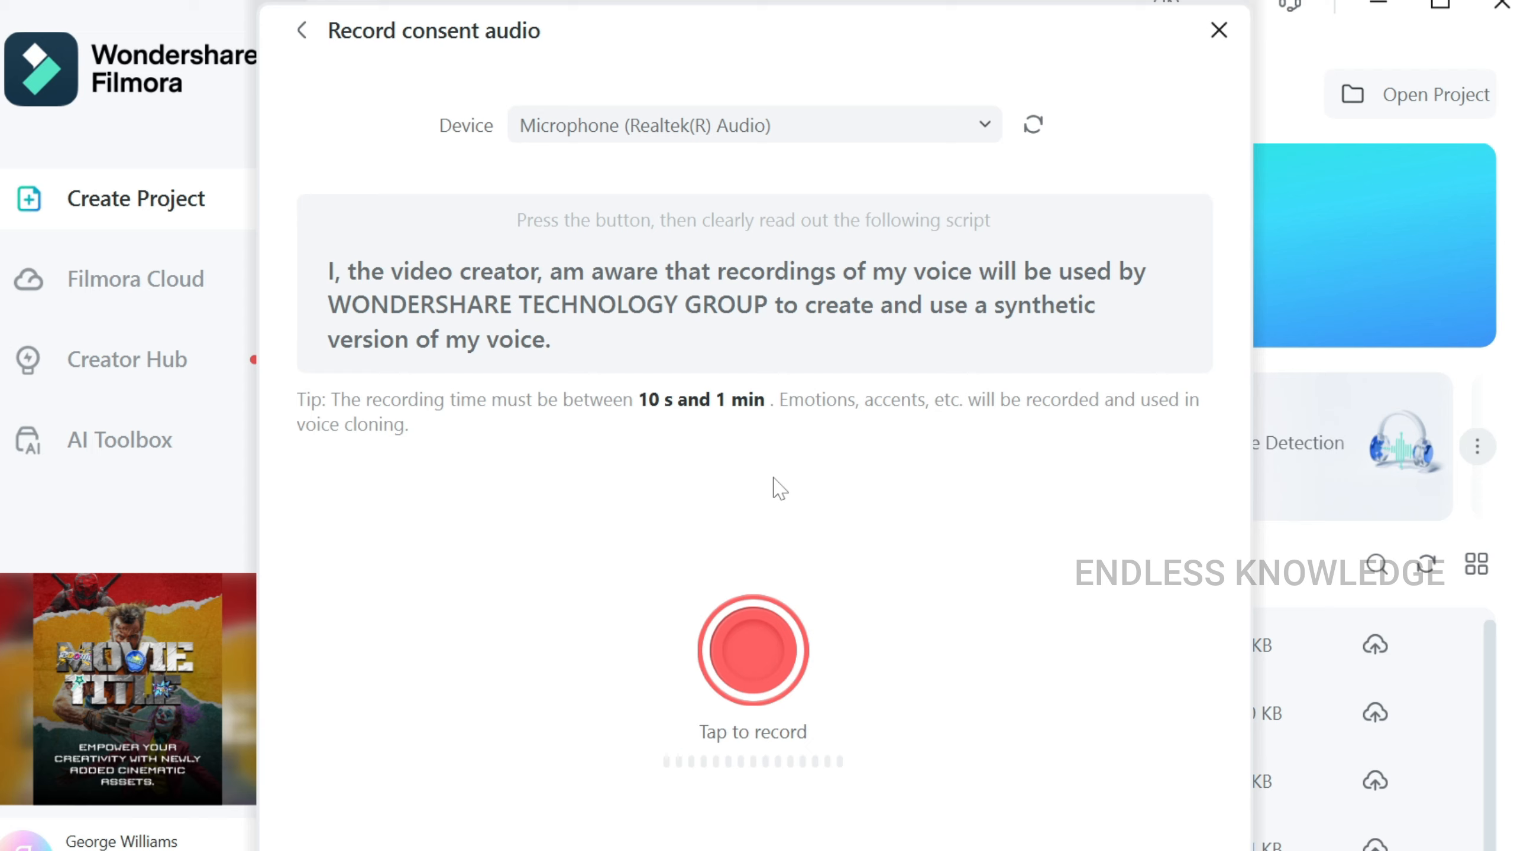
pyautogui.click(771, 636)
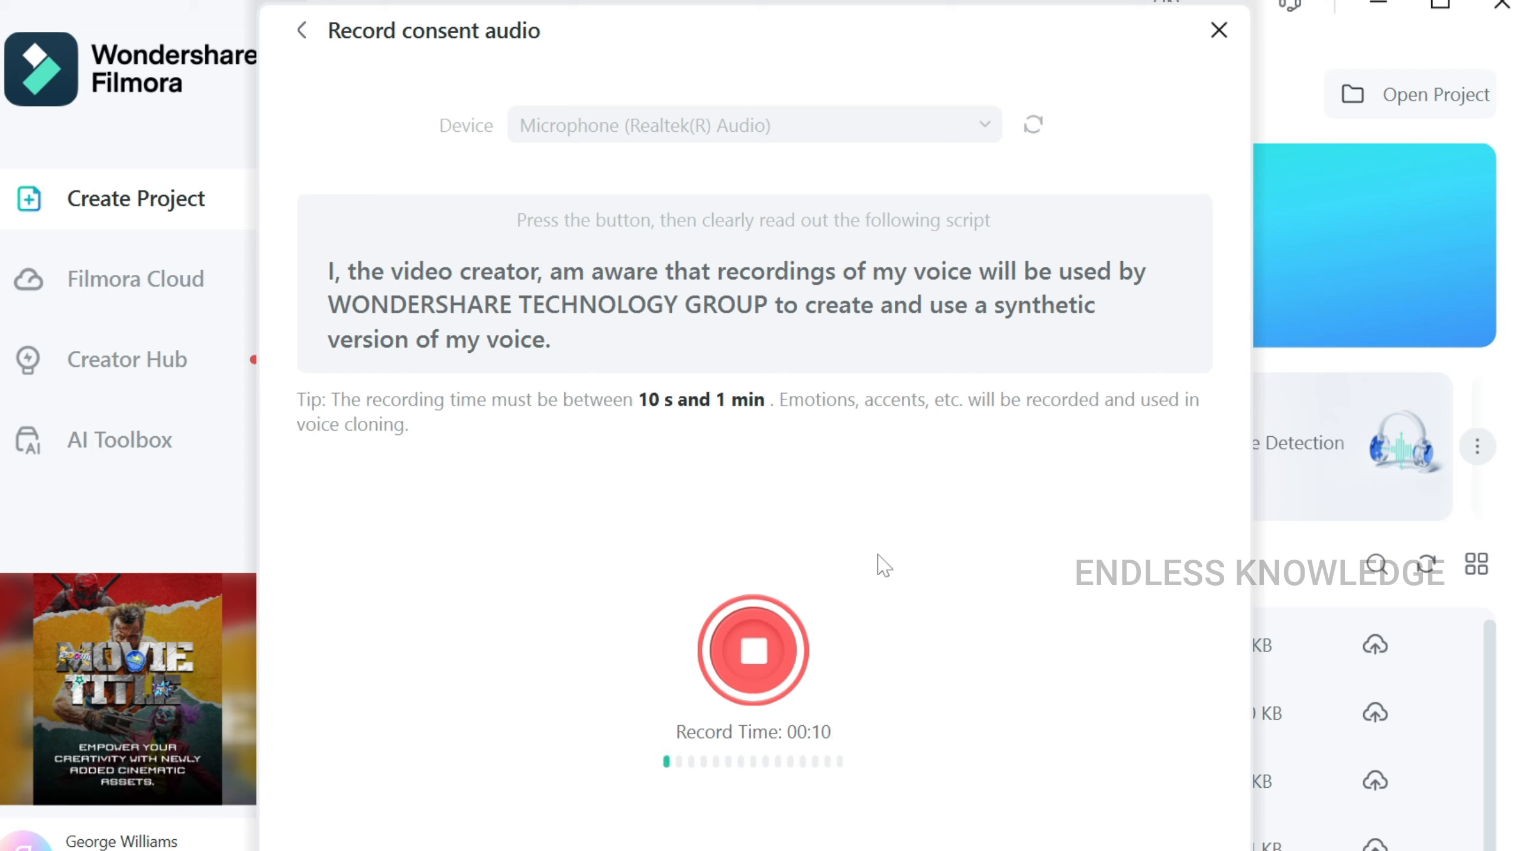
pyautogui.click(748, 667)
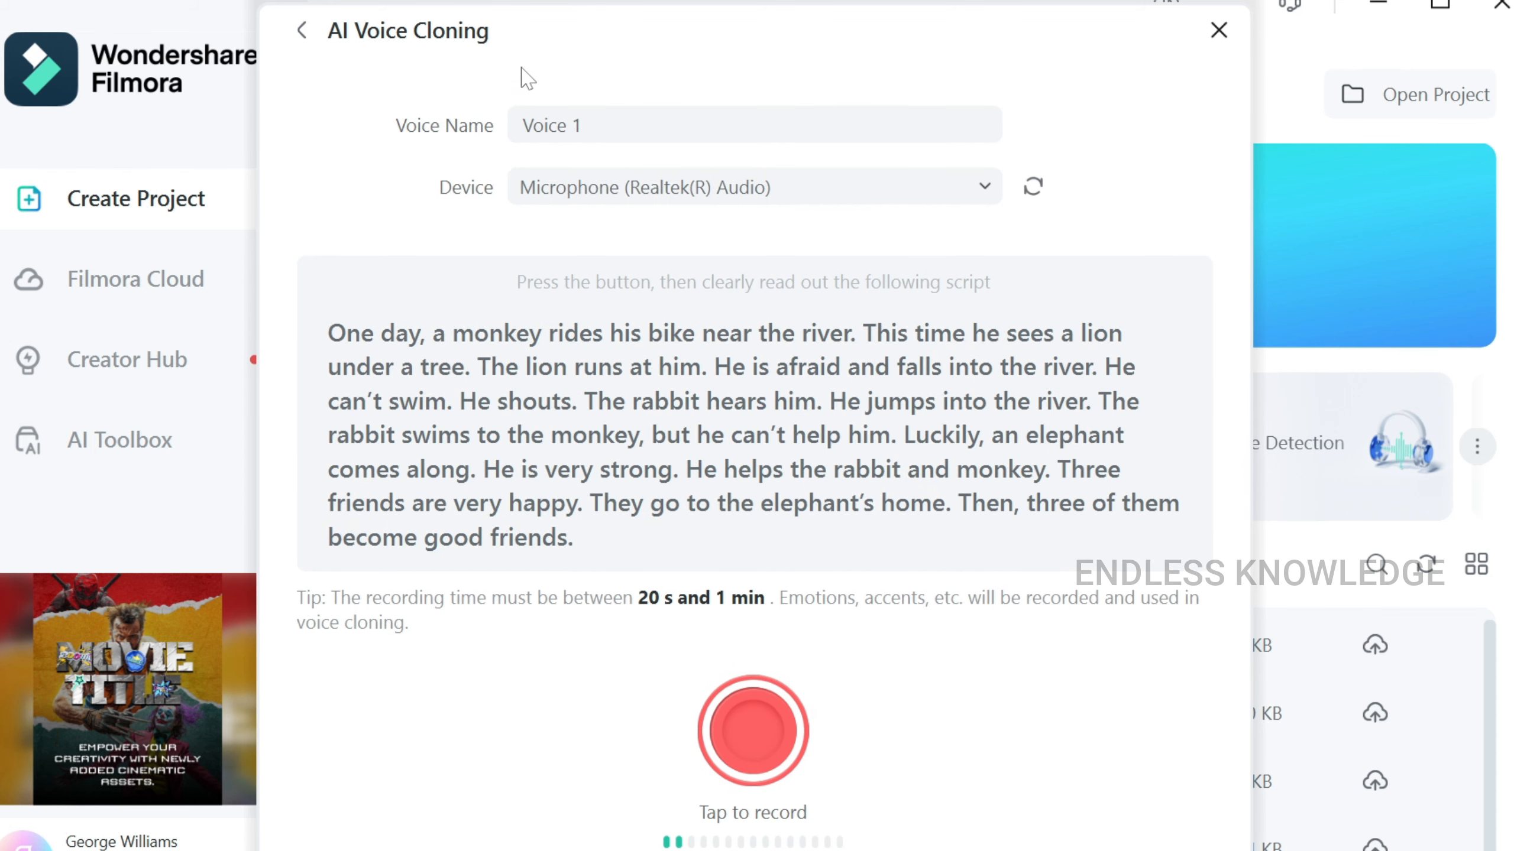
# Give the voice a custom person's name and record a 36-second monkey-story reading on the Realtek mic.
pyautogui.click(528, 125)
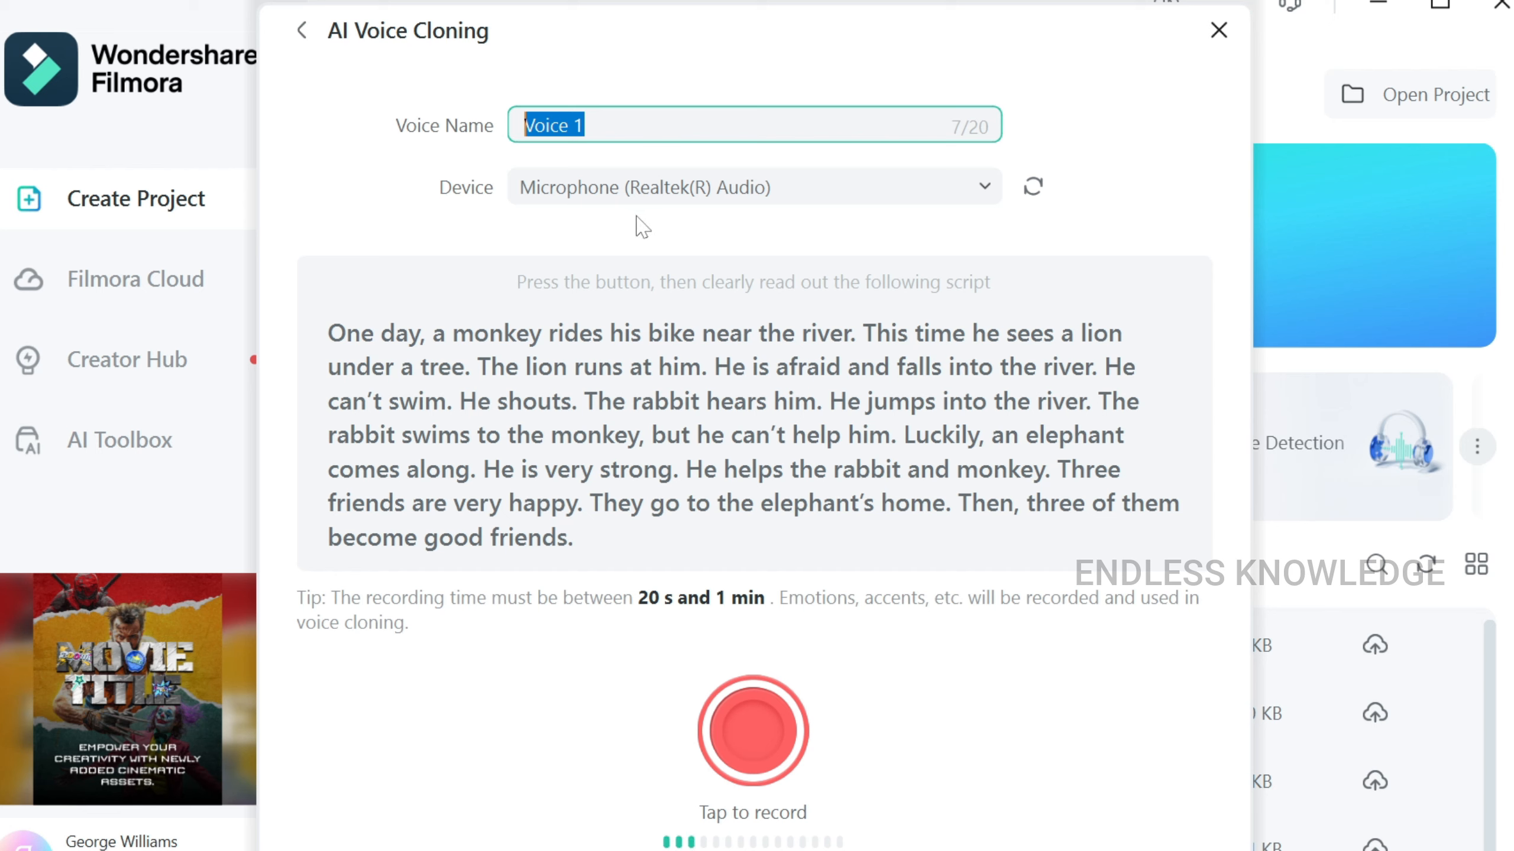
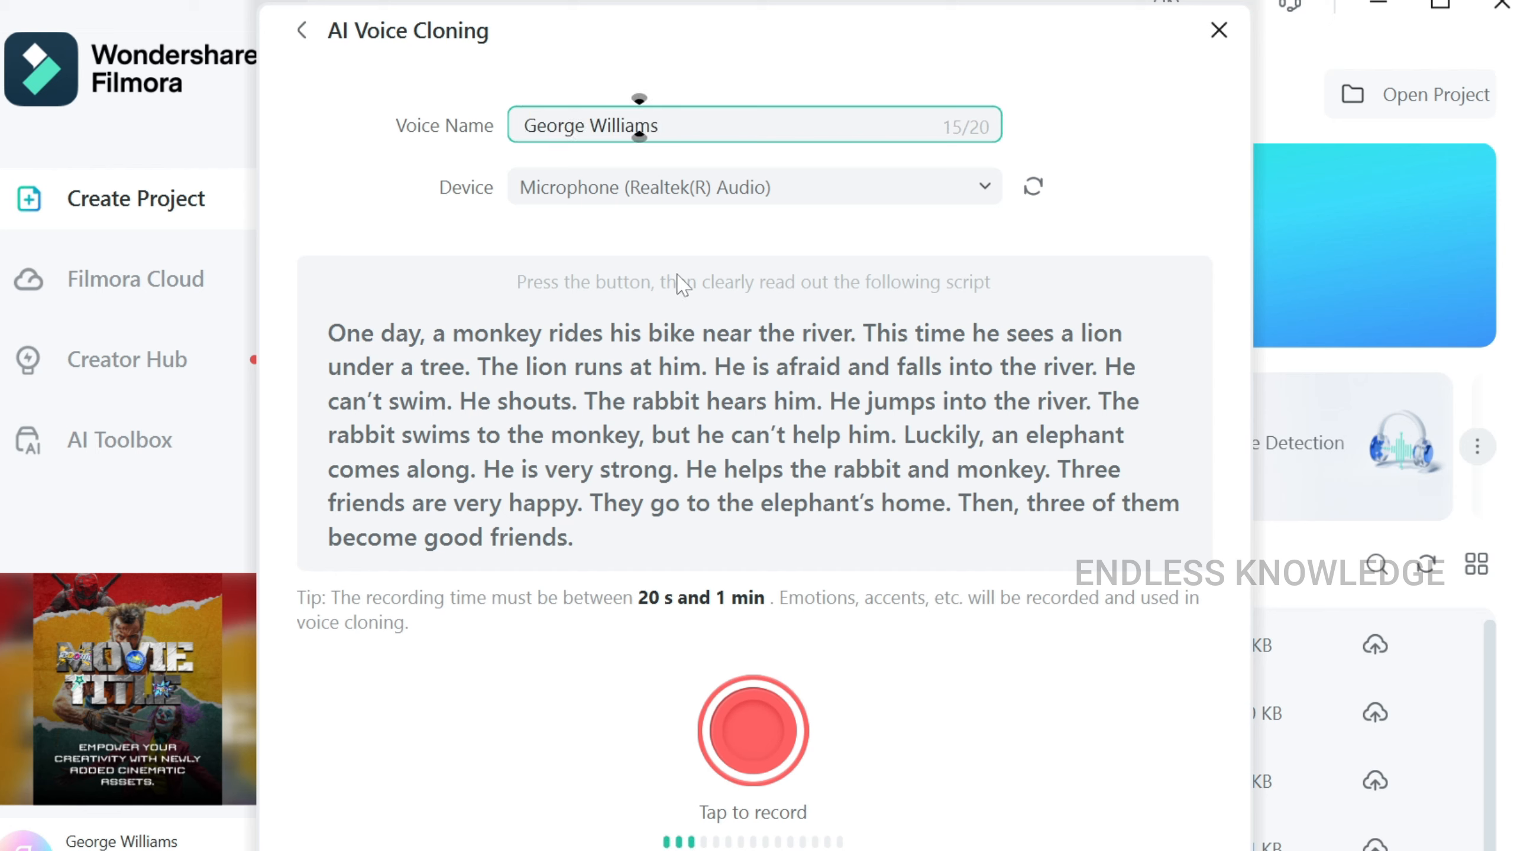
pyautogui.click(890, 200)
pyautogui.click(774, 246)
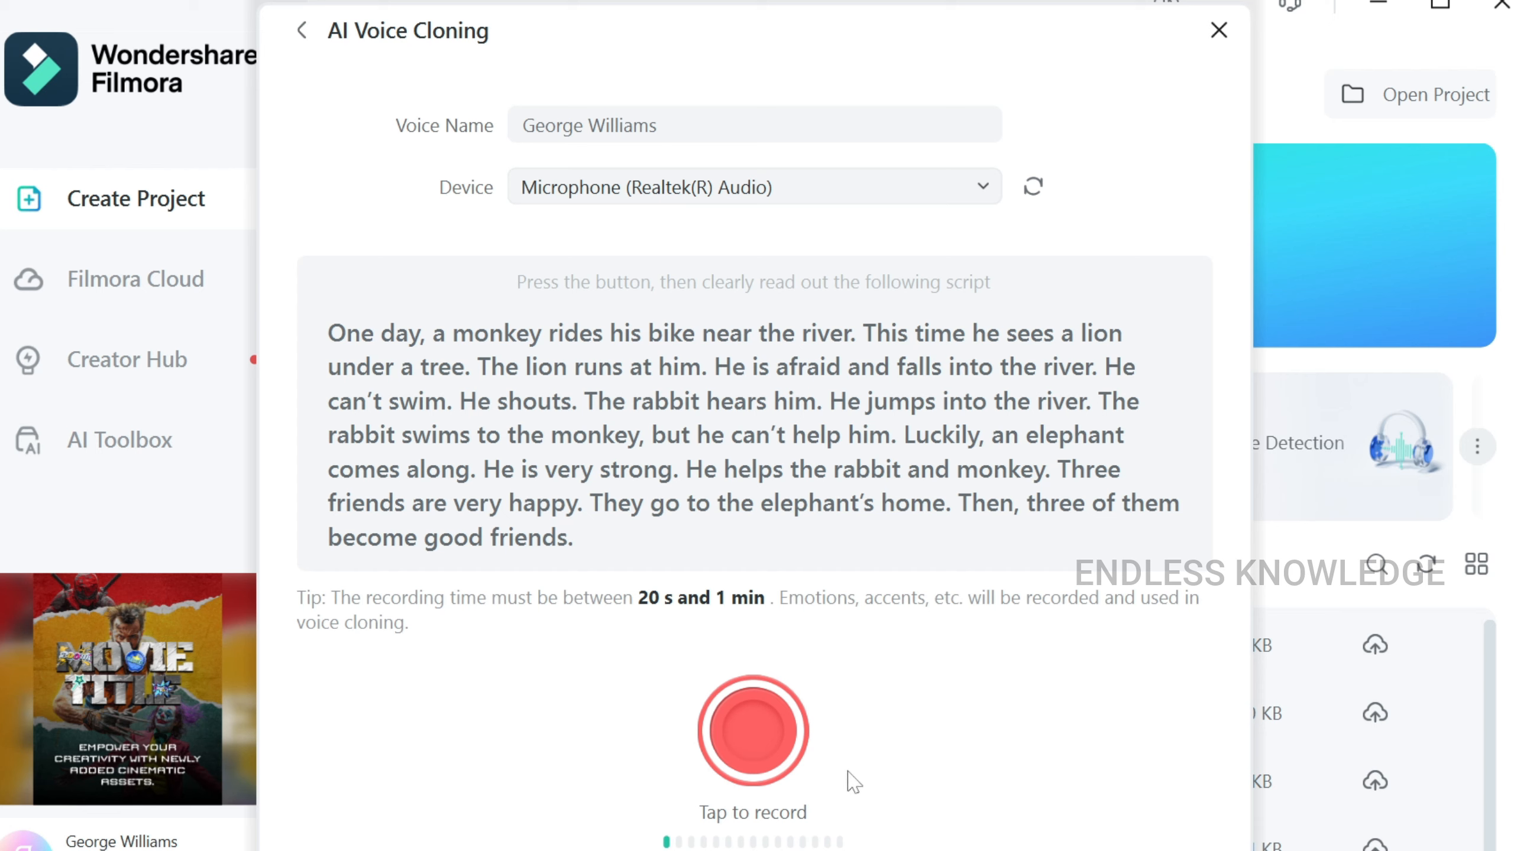
pyautogui.click(785, 739)
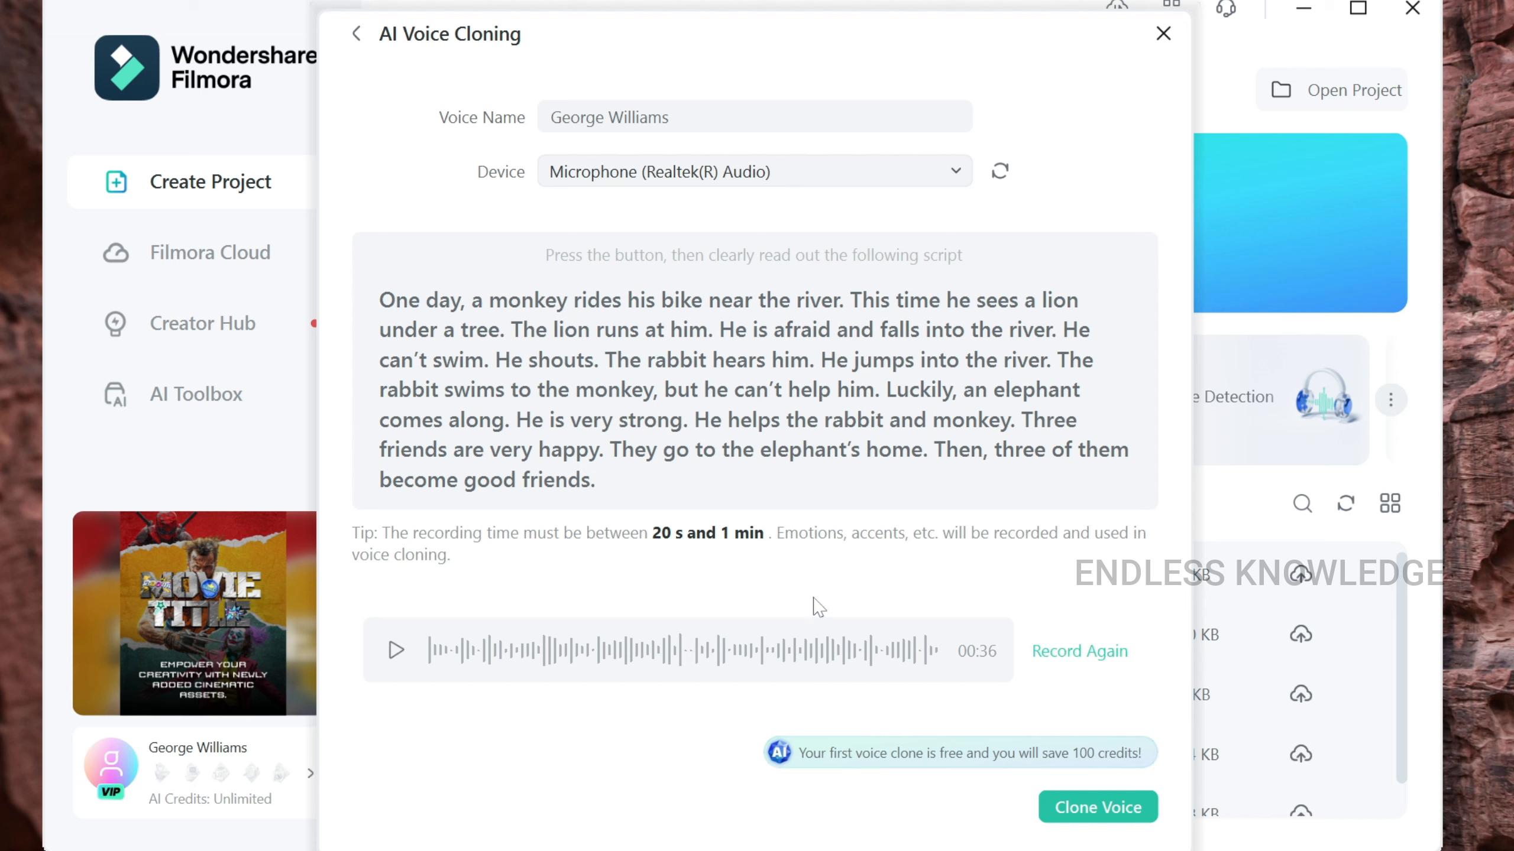
# Create the cloned voice and confirm it is selected as the narrator in the voice list.
pyautogui.click(1054, 811)
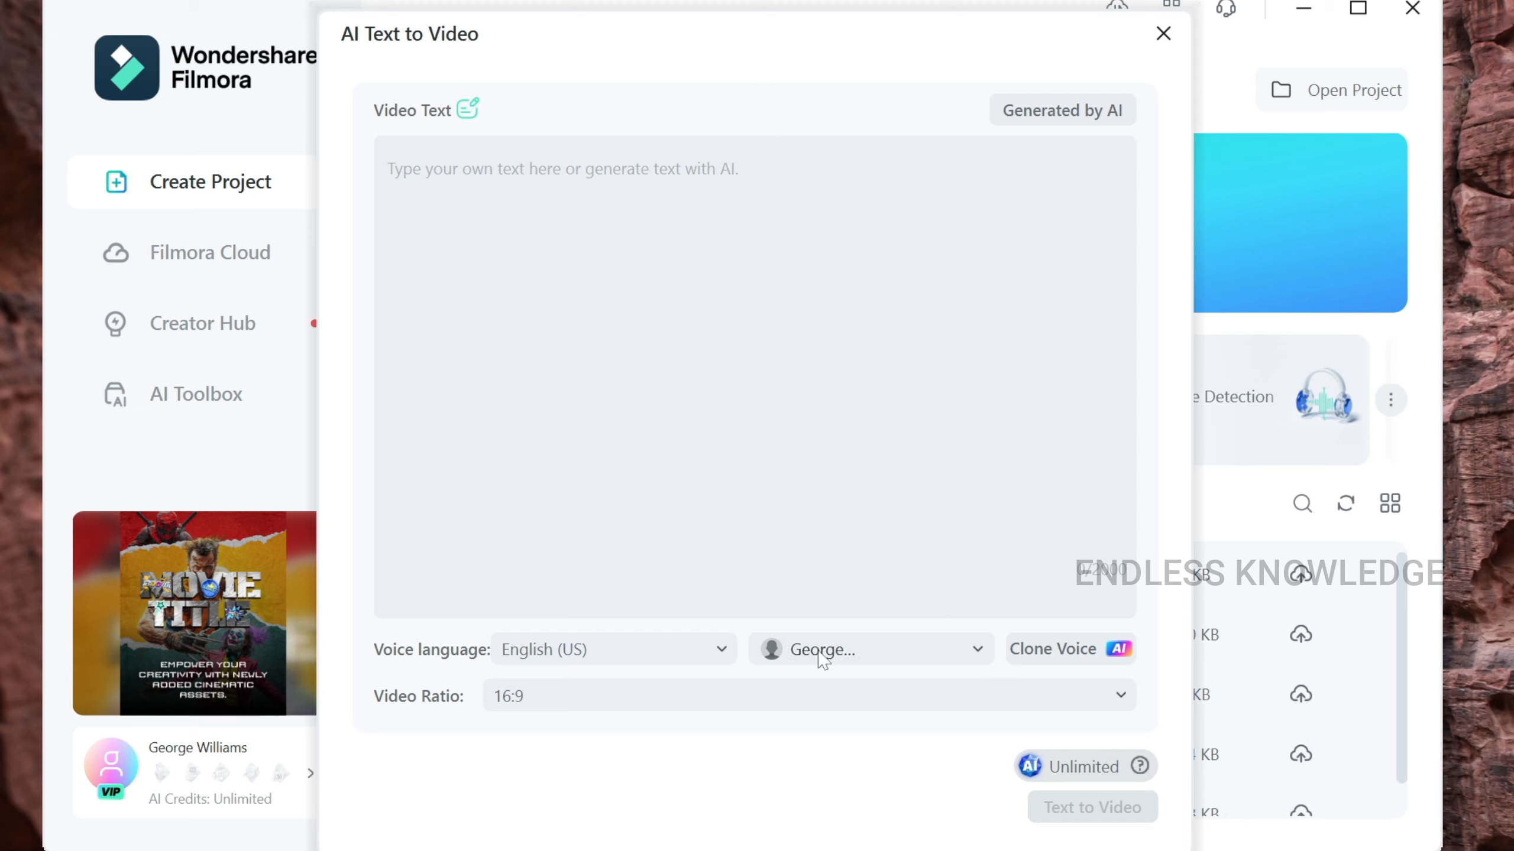
pyautogui.click(877, 652)
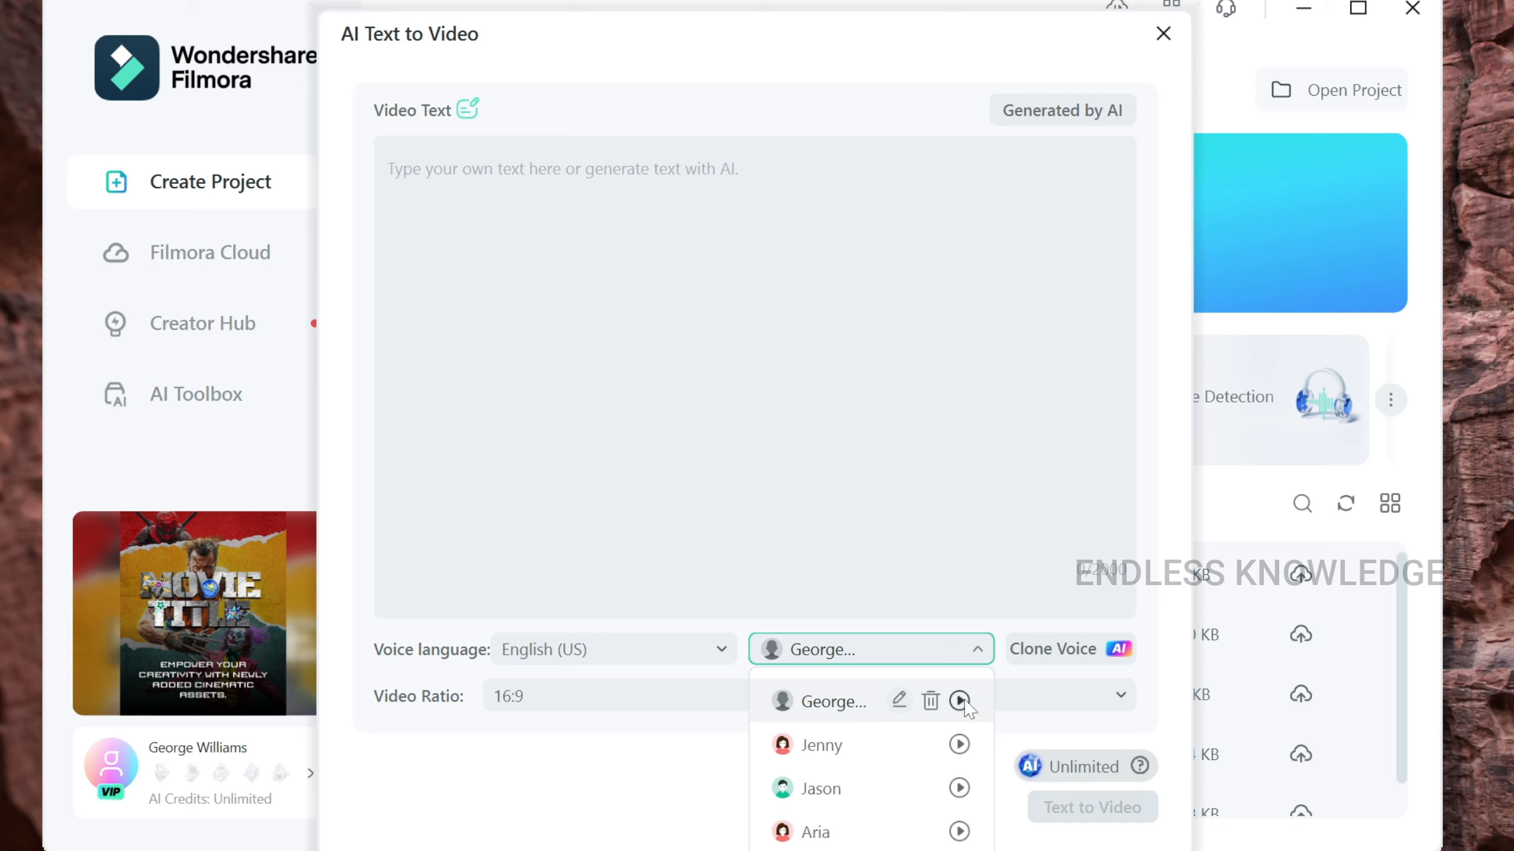
pyautogui.click(889, 683)
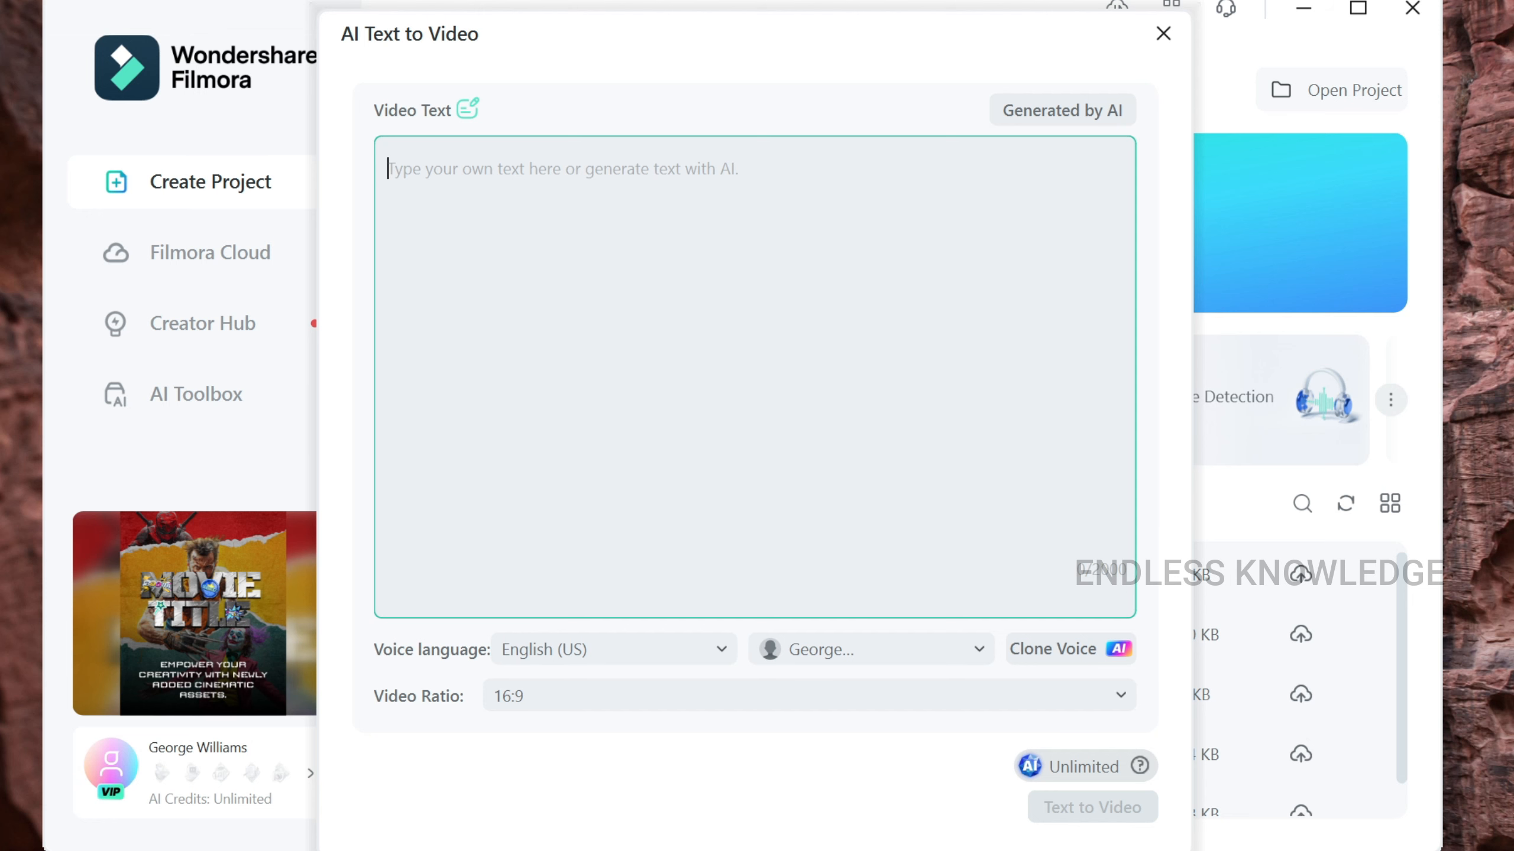
# Paste The Last Letter story, keep English (US) narration, and generate the video.
pyautogui.write('The Last Letter  In the small town of Willow Creek, Mrs. Emily Carter was known for her letters. She\'d written them for decades, sending her thoughts, love, and advice to anyone who needed it. Her handwriting, elegant and flowing, was a comfort to many.  But now, at 85, Emily found her hands trembling too much to write. One last letter sat unfinished on her desk, the ink drying slowly. It was for her granddaughter, Lily, who was about to move to a distant city for a new job. Emily wanted to share wisdom, but she couldn’t find the strength.  One evening, as the sun dipped below the horizon, Emily felt a presence beside her. She looked up to see her late husband, George, smiling gently. "You’ve written enough, my love," he whispered. "Your words are already with them."  Tears welled in her eyes as she realized the truth. Her letters had become part of the town’s fabric, passed down, shared, and remembered. With a peaceful heart, she closed the ink bottle, placed the unfinished letter in an envelope, and wrote on it: "To be finished by the heart."  The next morning, Lily found the envelope on her doorstep. Opening it, she saw her grandmother’s familiar handwriting and smiled through her tears, knowing exactly what to do.')
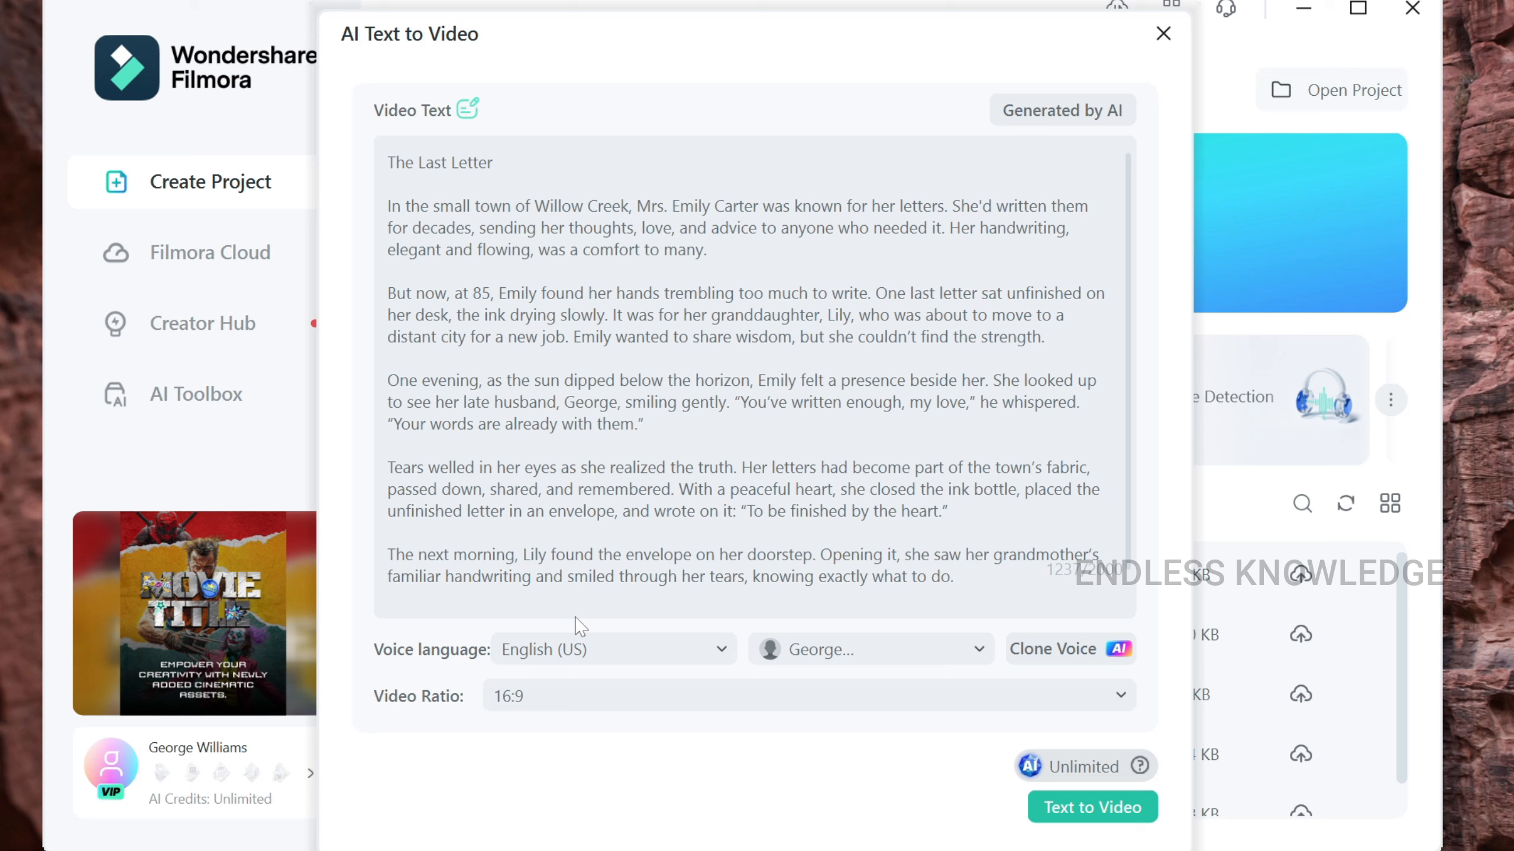
pyautogui.click(577, 650)
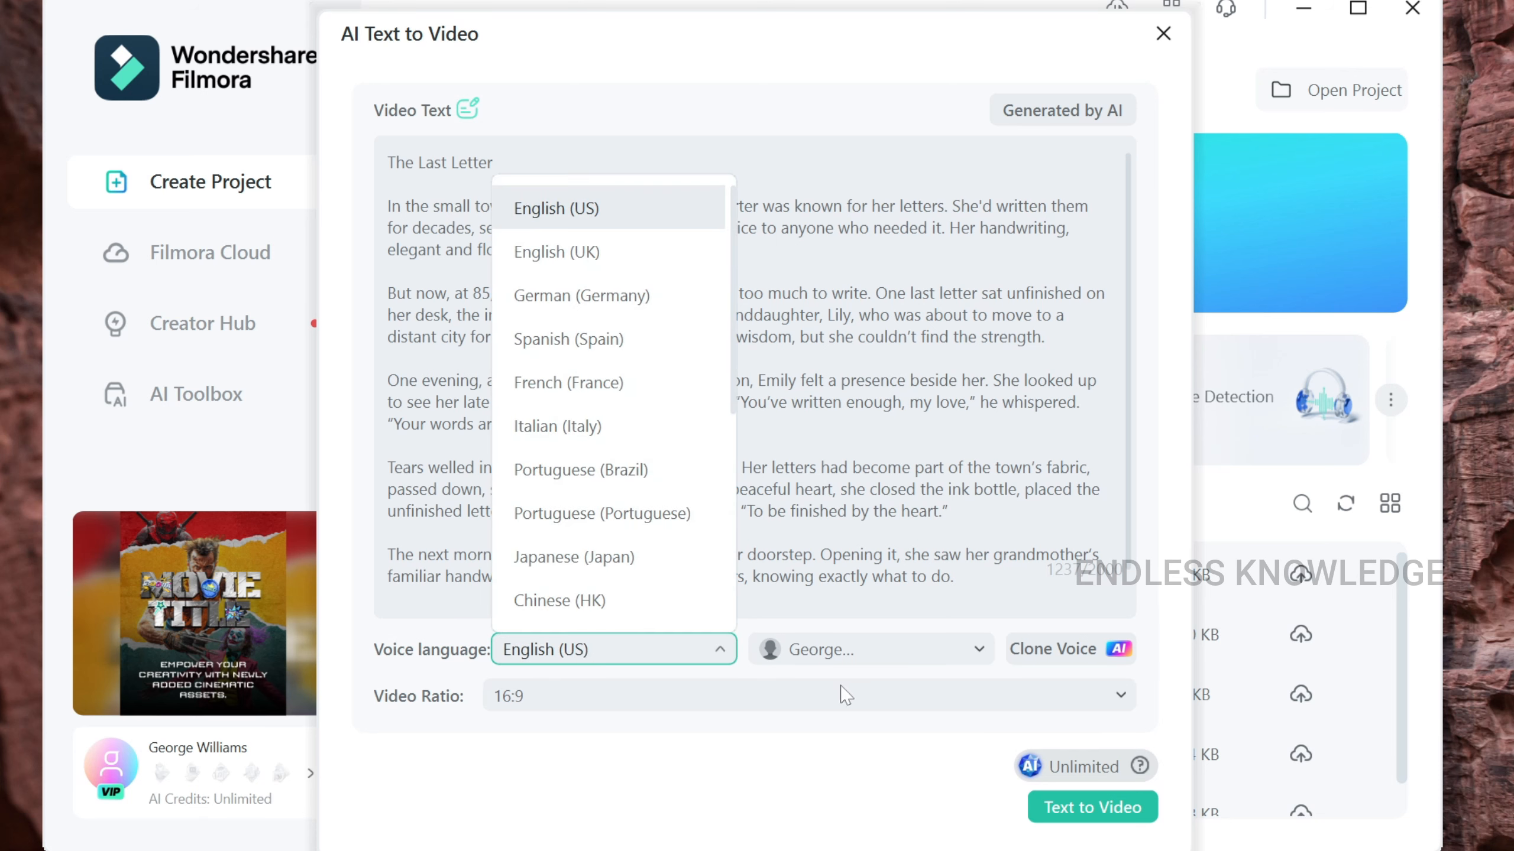
pyautogui.scroll(-5, 632, 324)
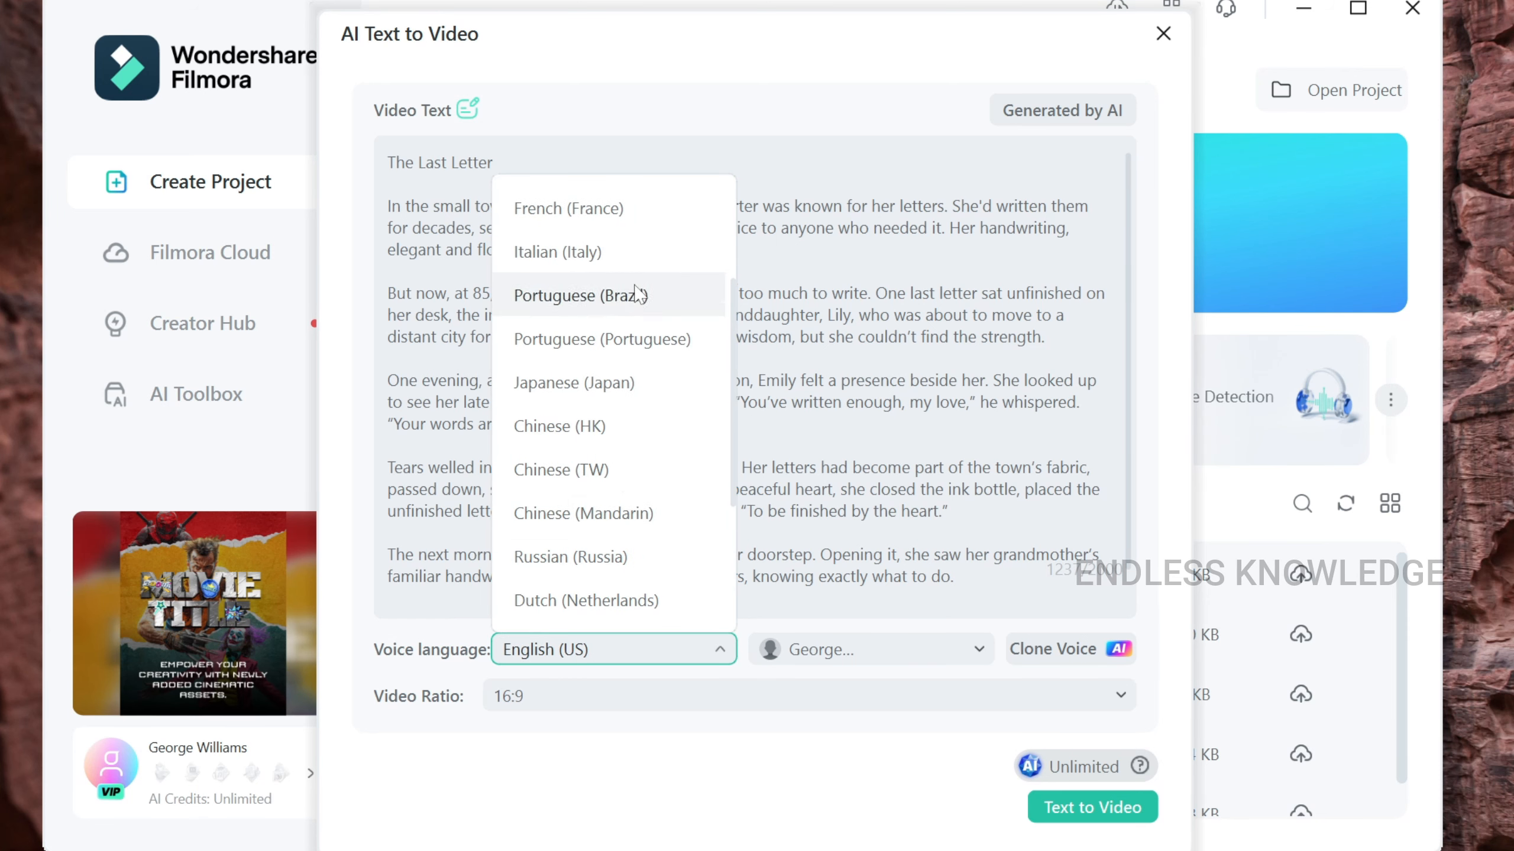
pyautogui.scroll(5, 633, 324)
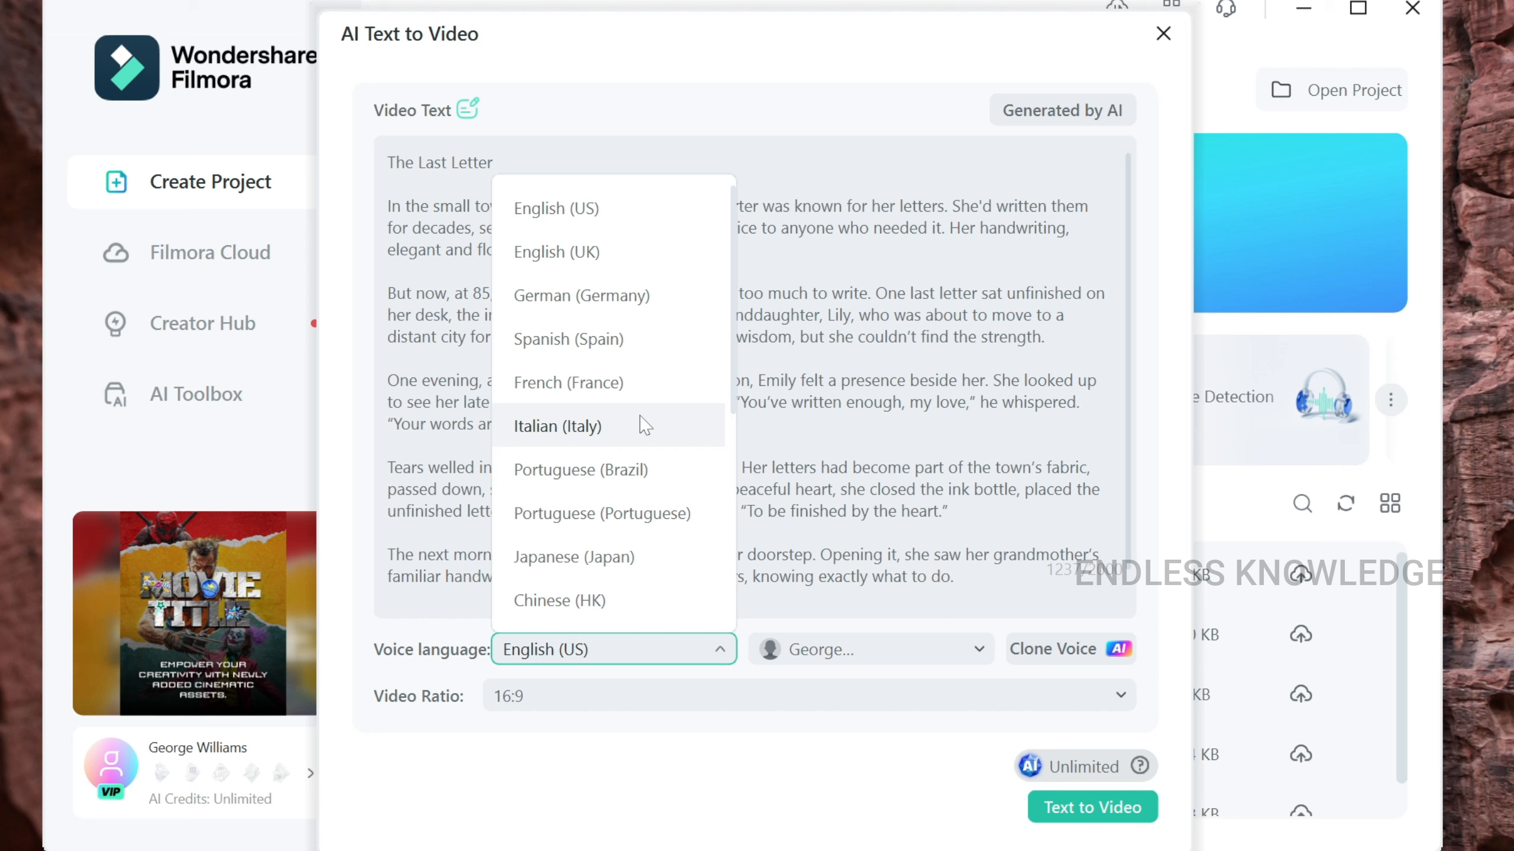
pyautogui.click(665, 650)
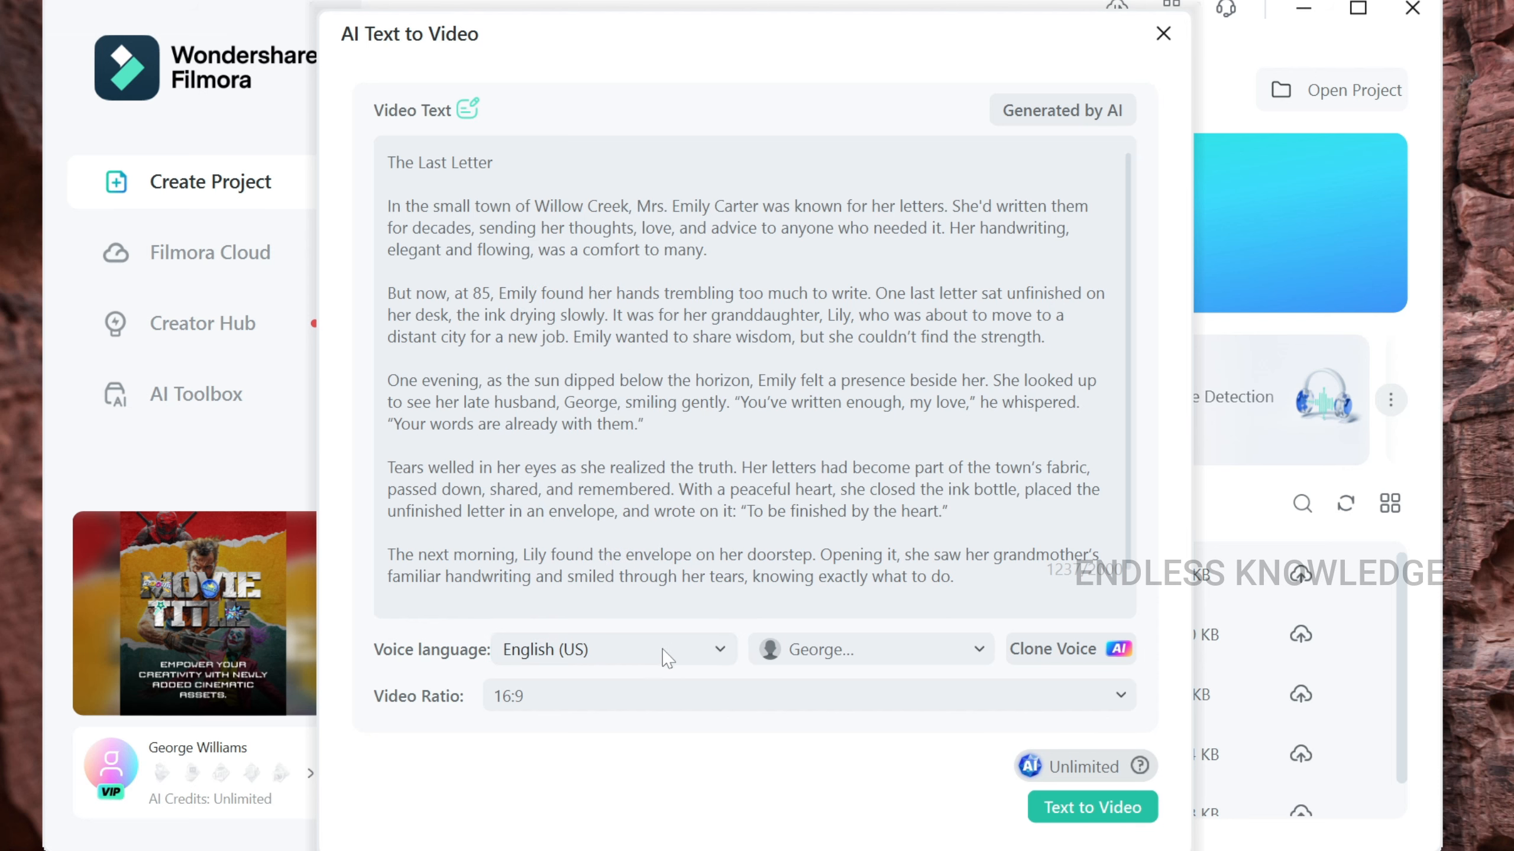
pyautogui.click(1093, 808)
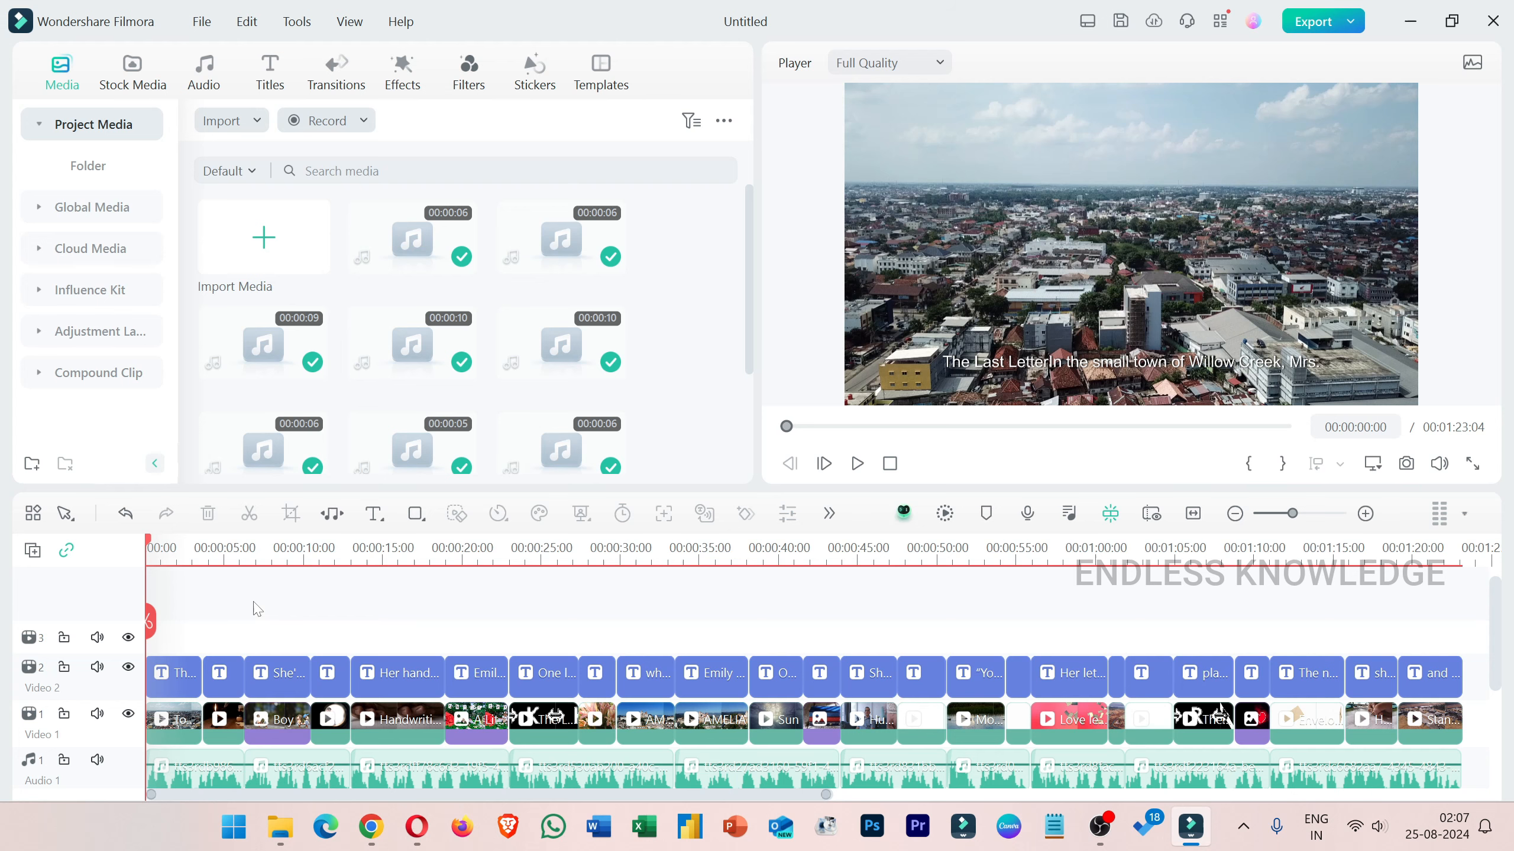
pyautogui.press('space')
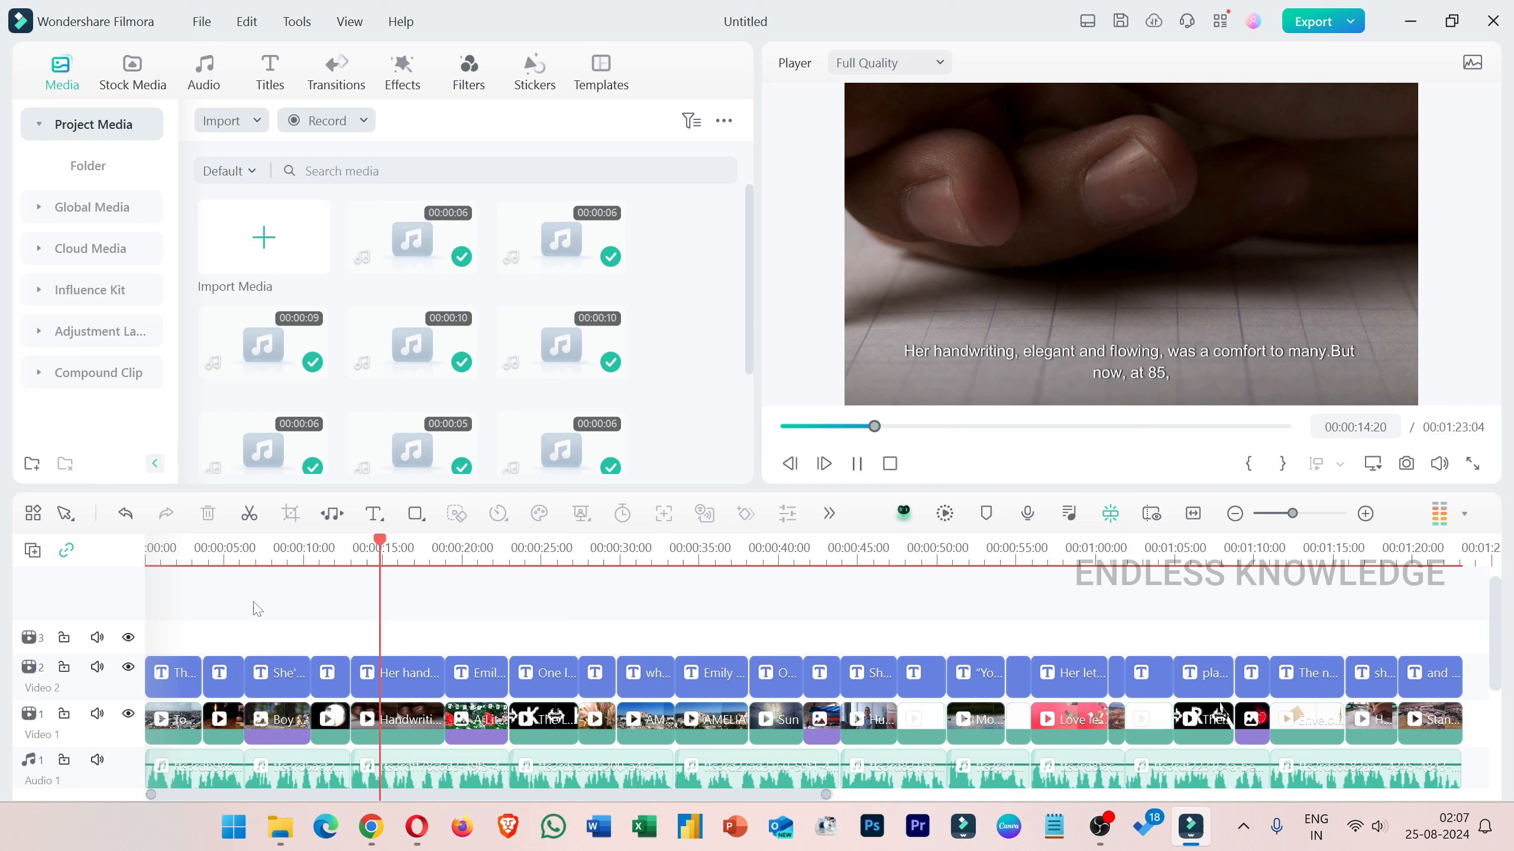
pyautogui.press('space')
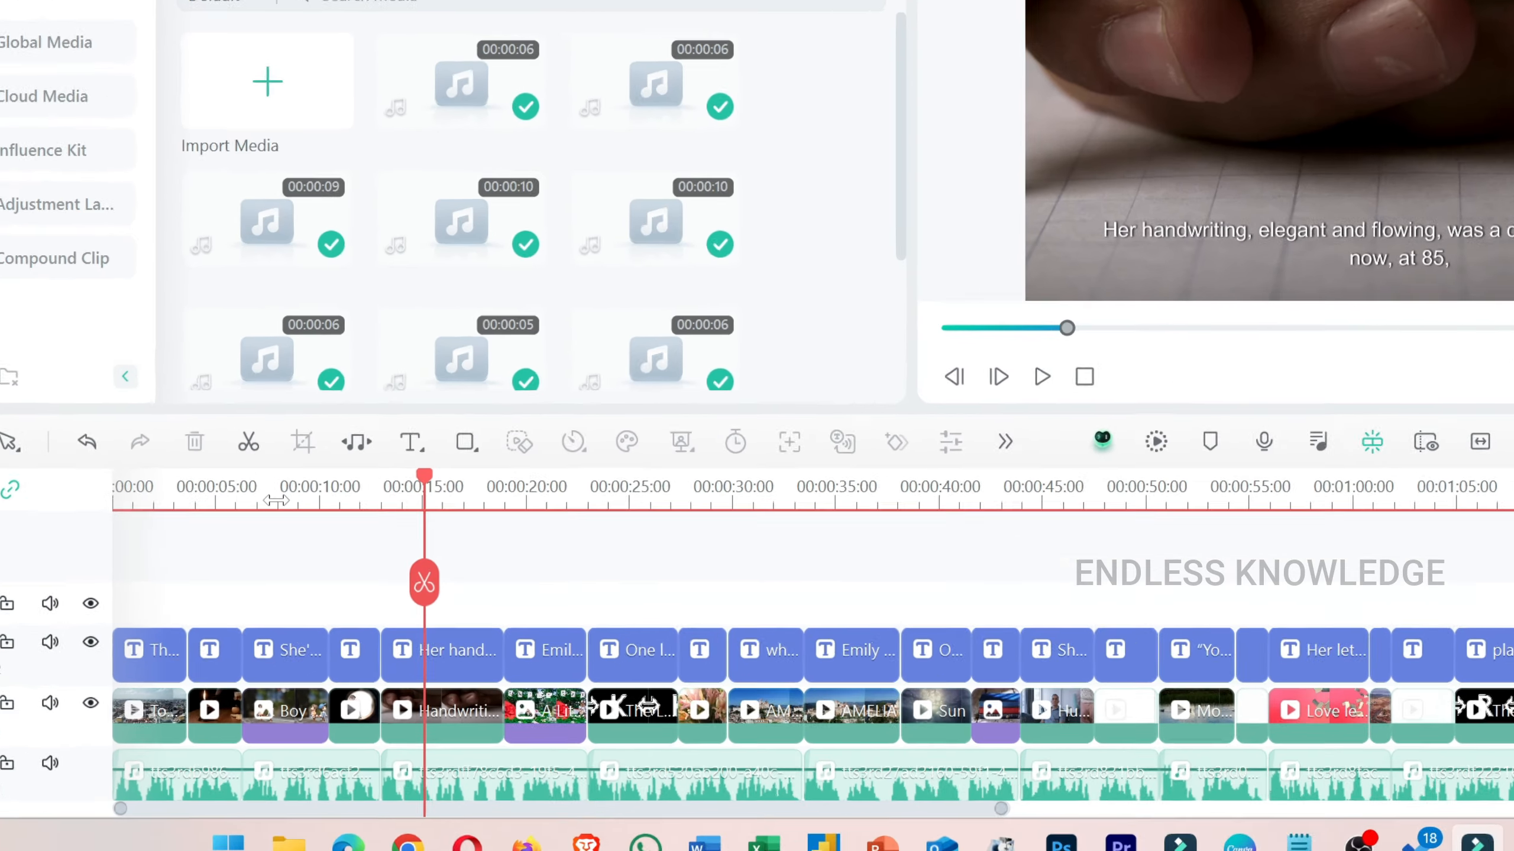
# Add a Quick Text title clip at about the 9-second mark.
pyautogui.click(286, 565)
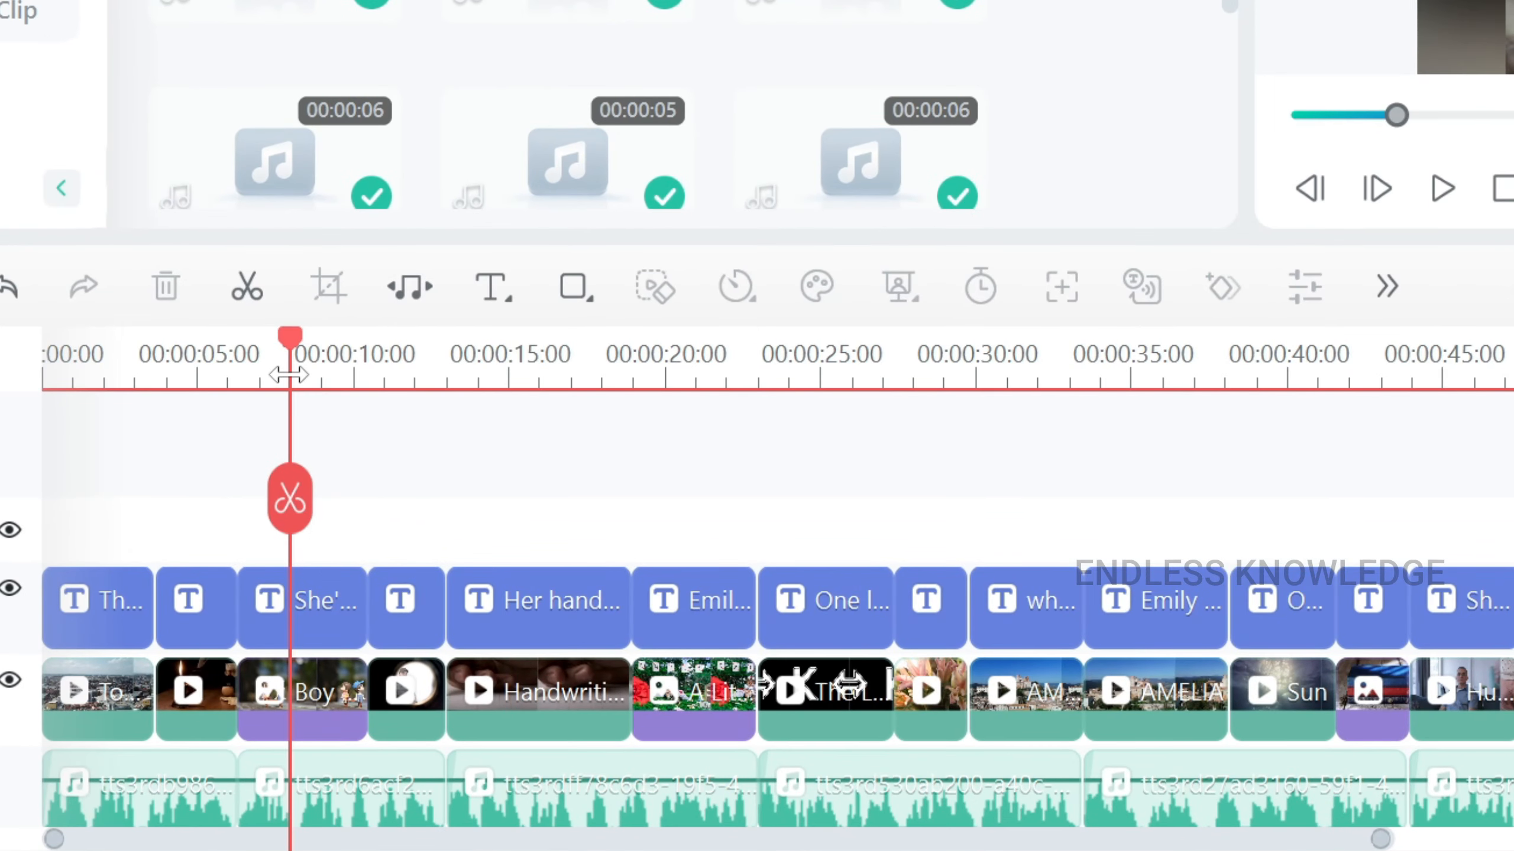
pyautogui.click(486, 292)
pyautogui.click(495, 352)
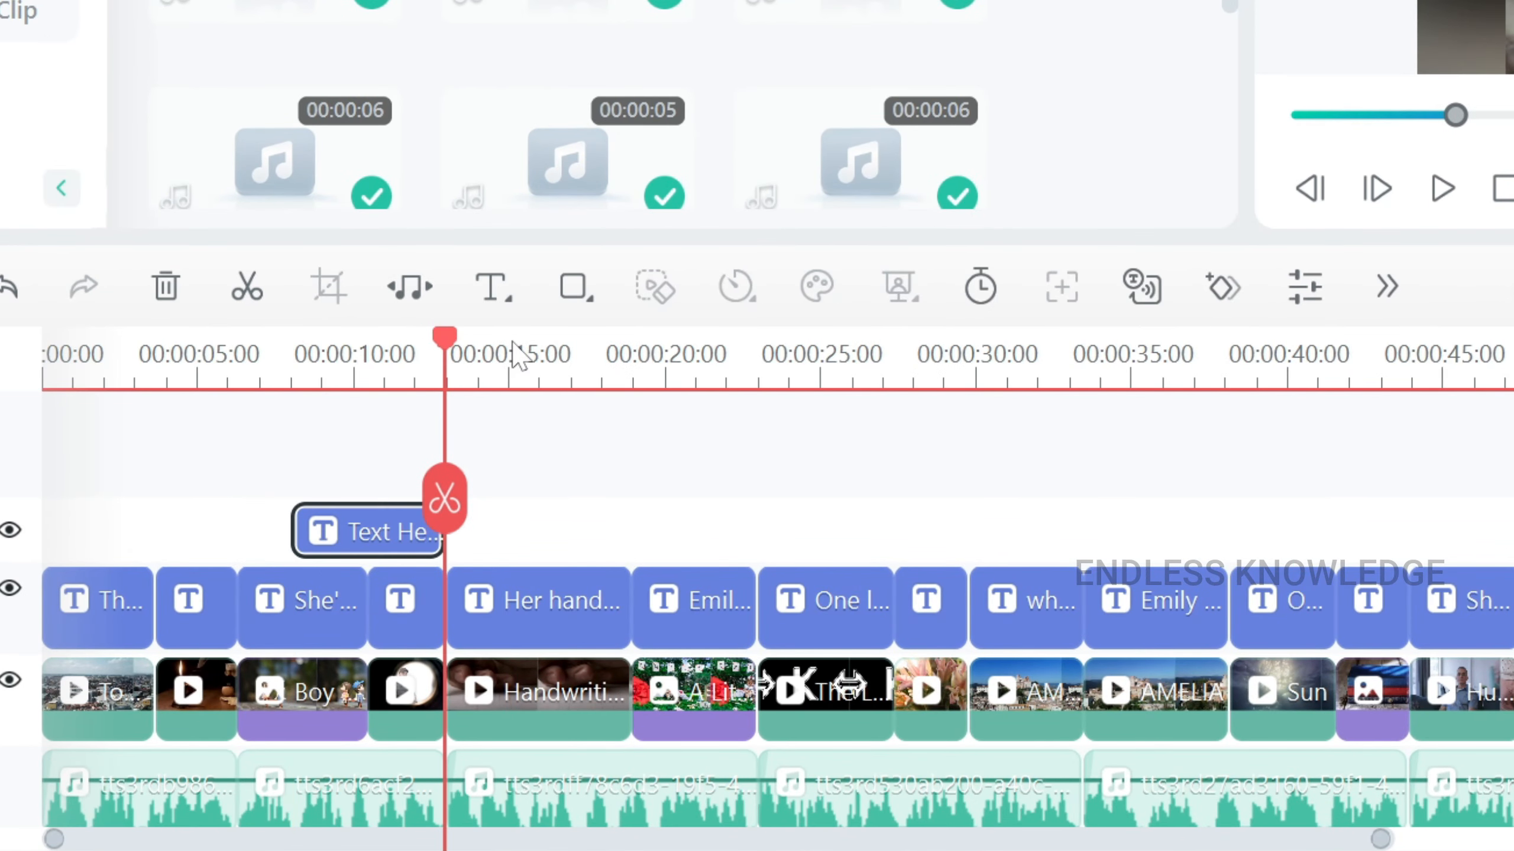
# Replace the title's Text Here placeholder with The Last Letter story text.
pyautogui.doubleClick(369, 541)
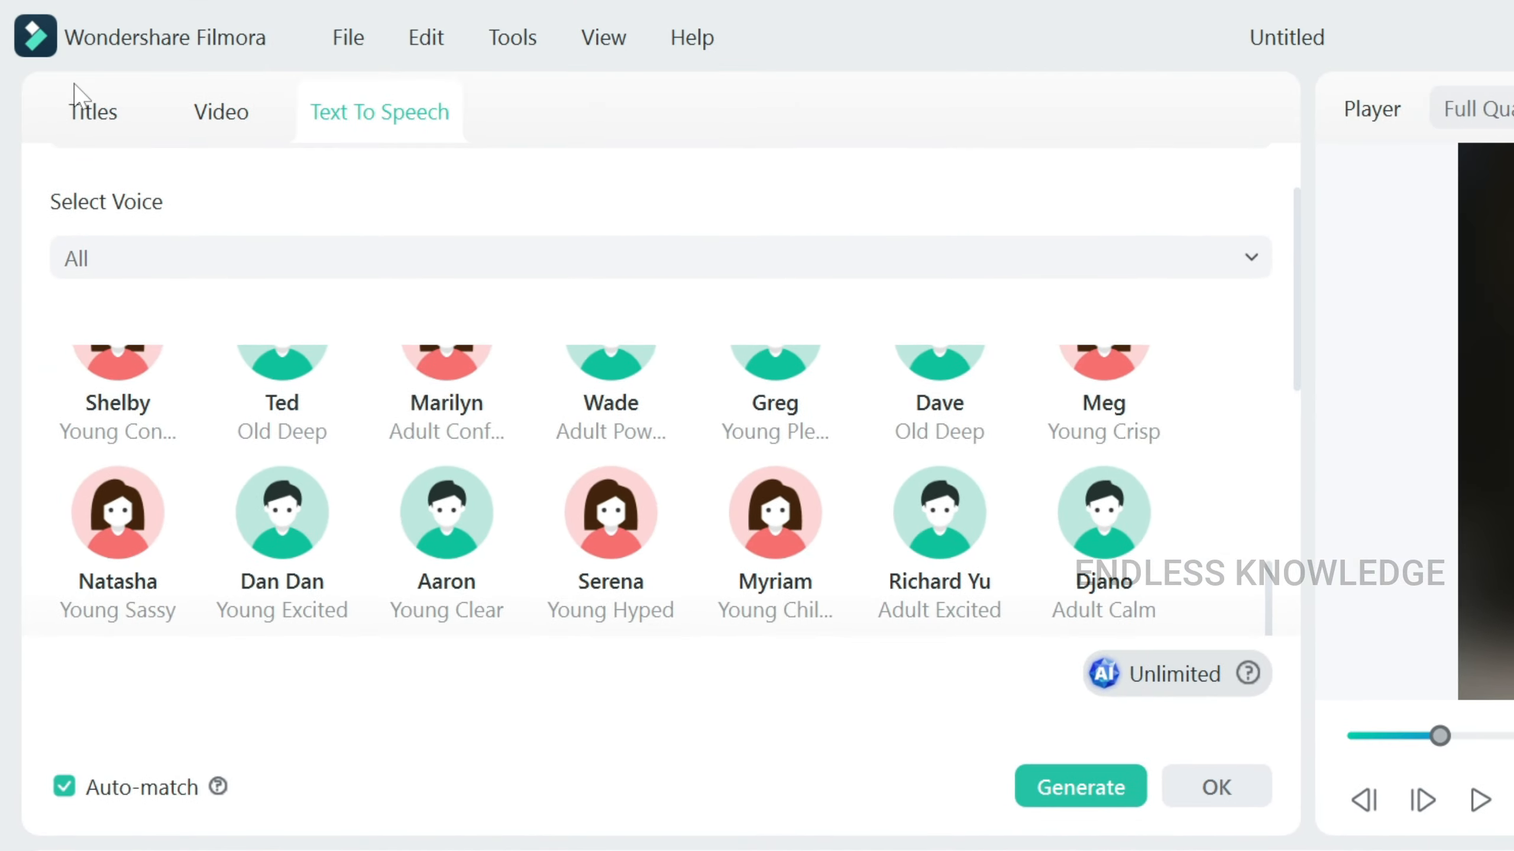
pyautogui.click(89, 114)
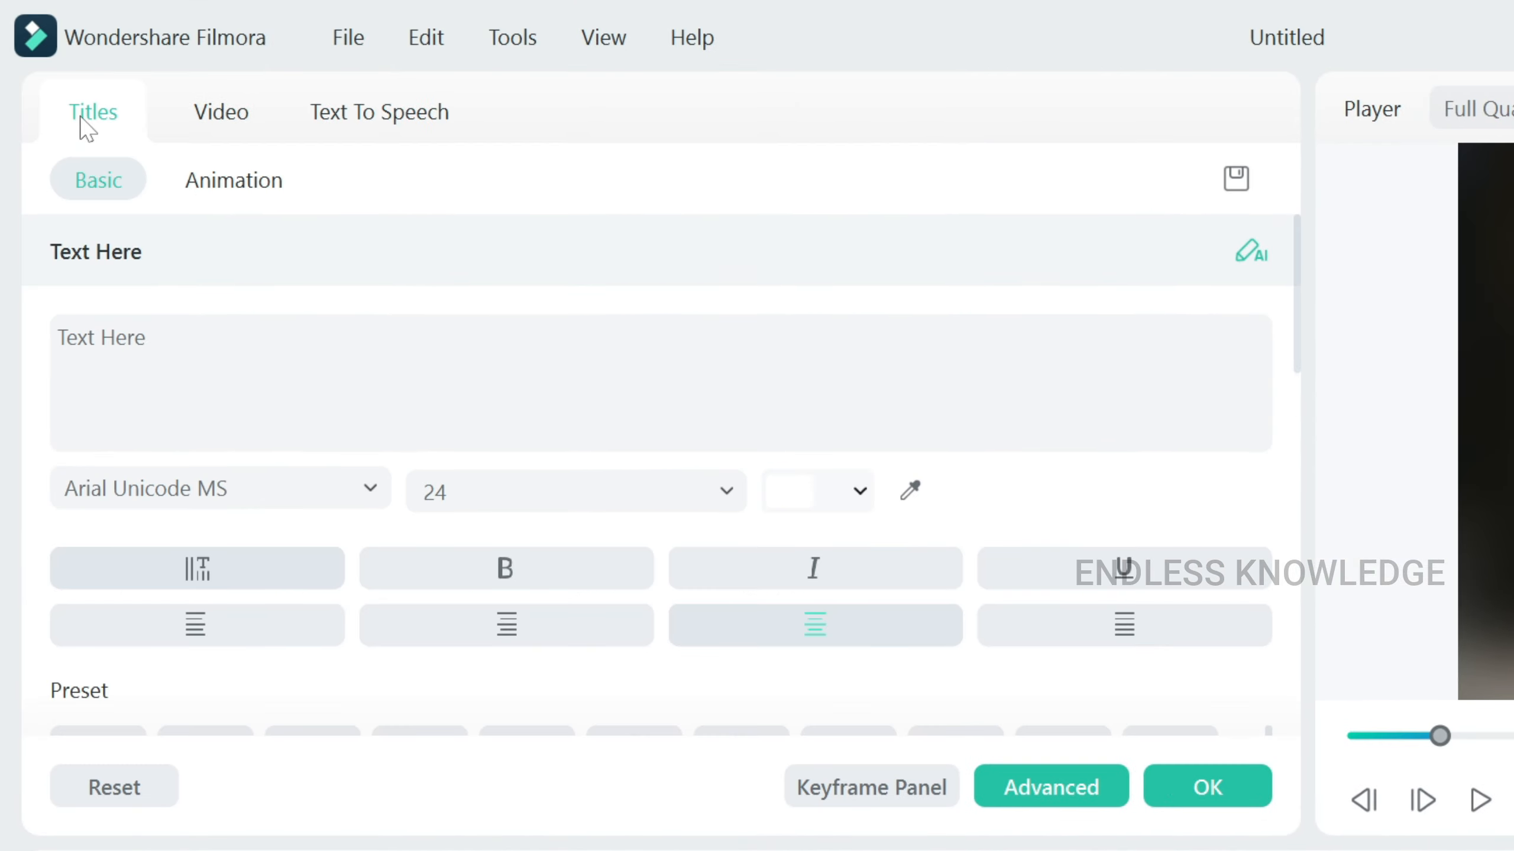
pyautogui.click(368, 113)
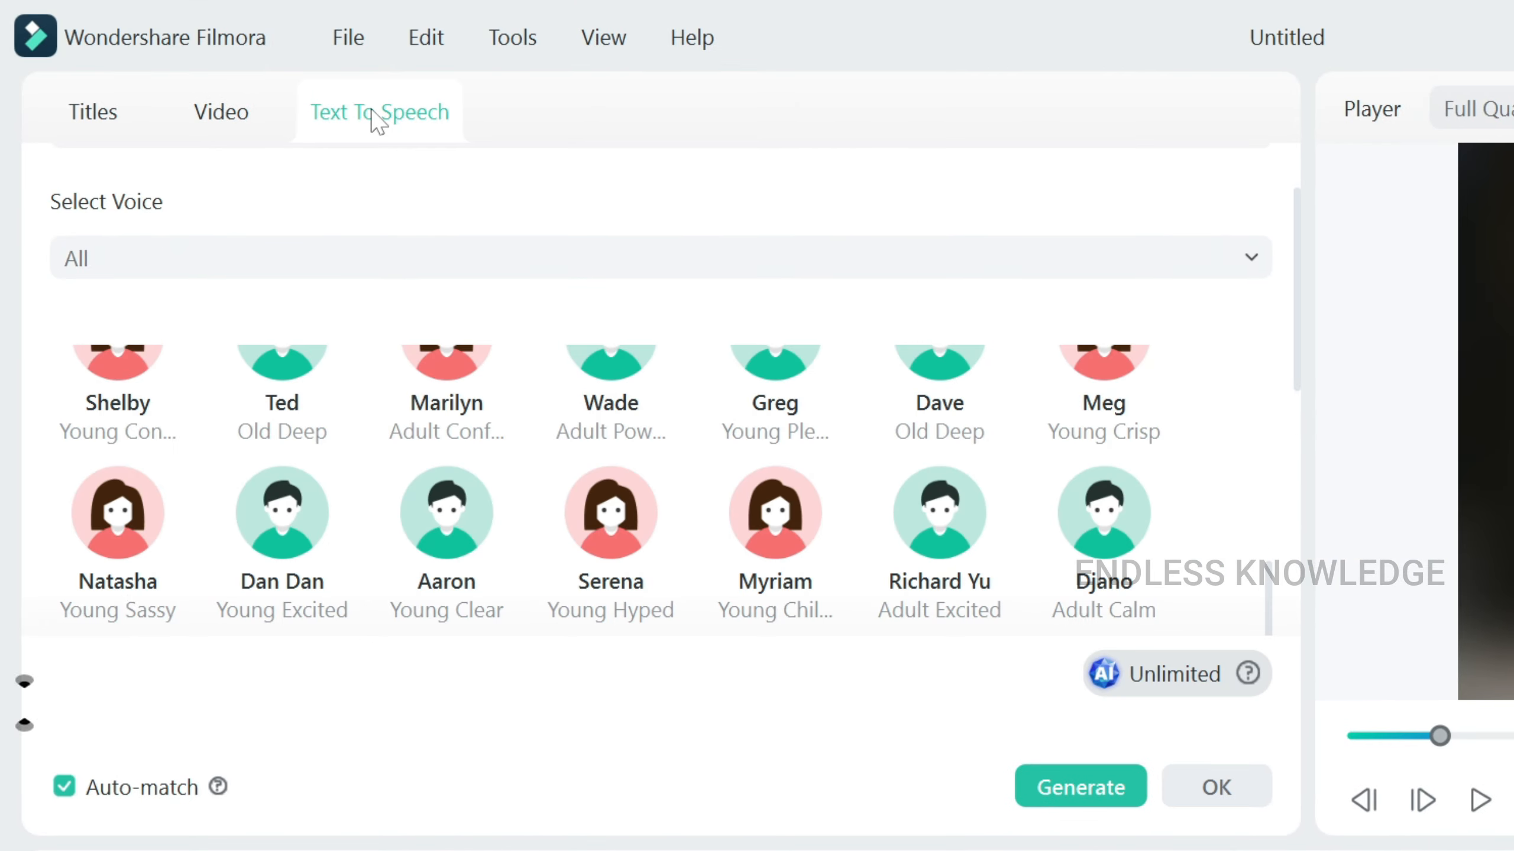
pyautogui.click(80, 114)
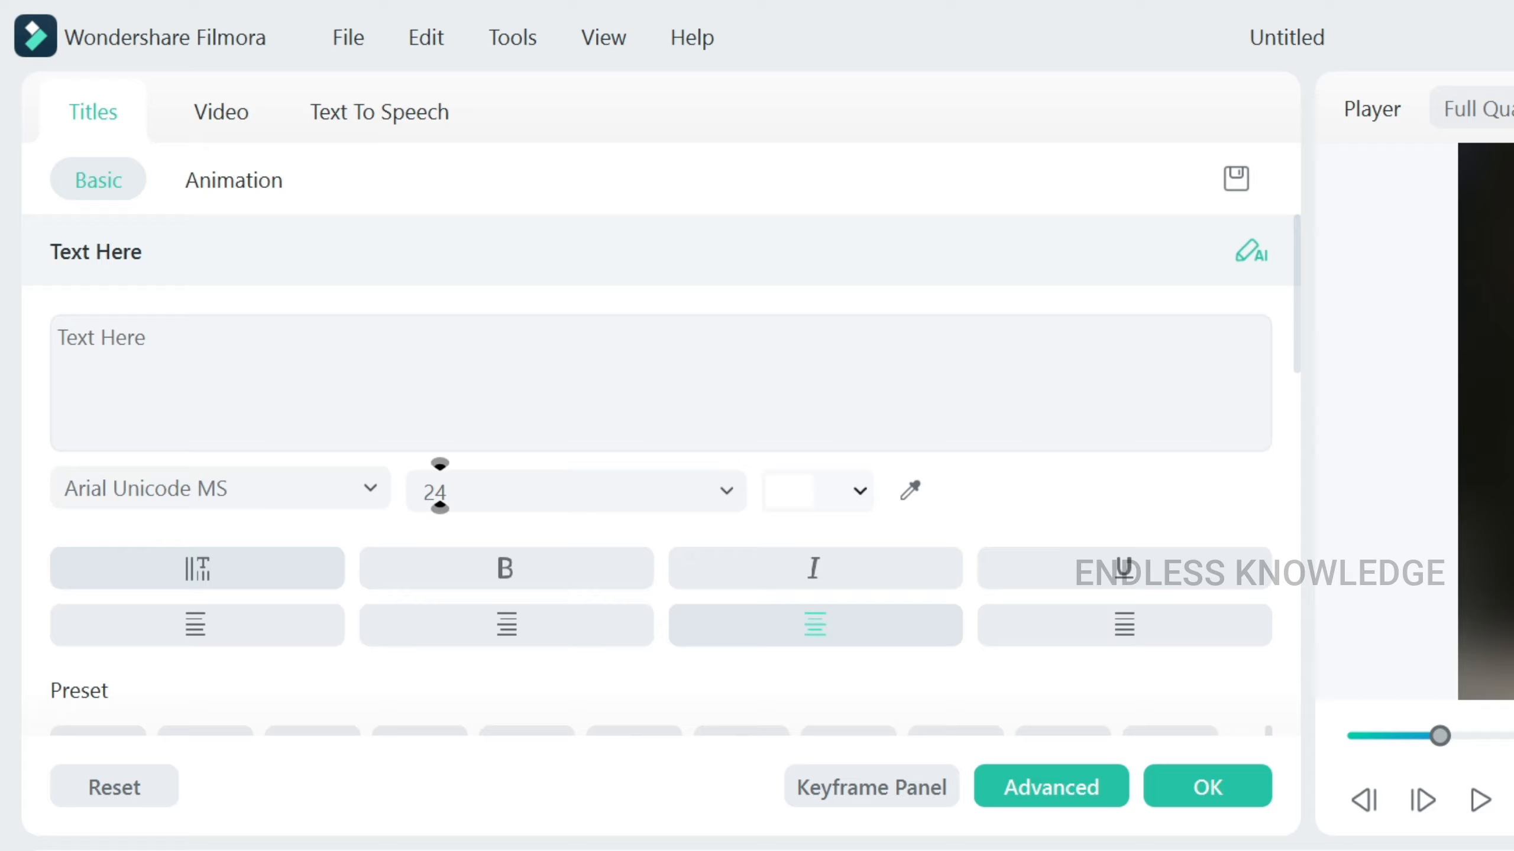
pyautogui.moveTo(152, 338); pyautogui.dragTo(7, 328)
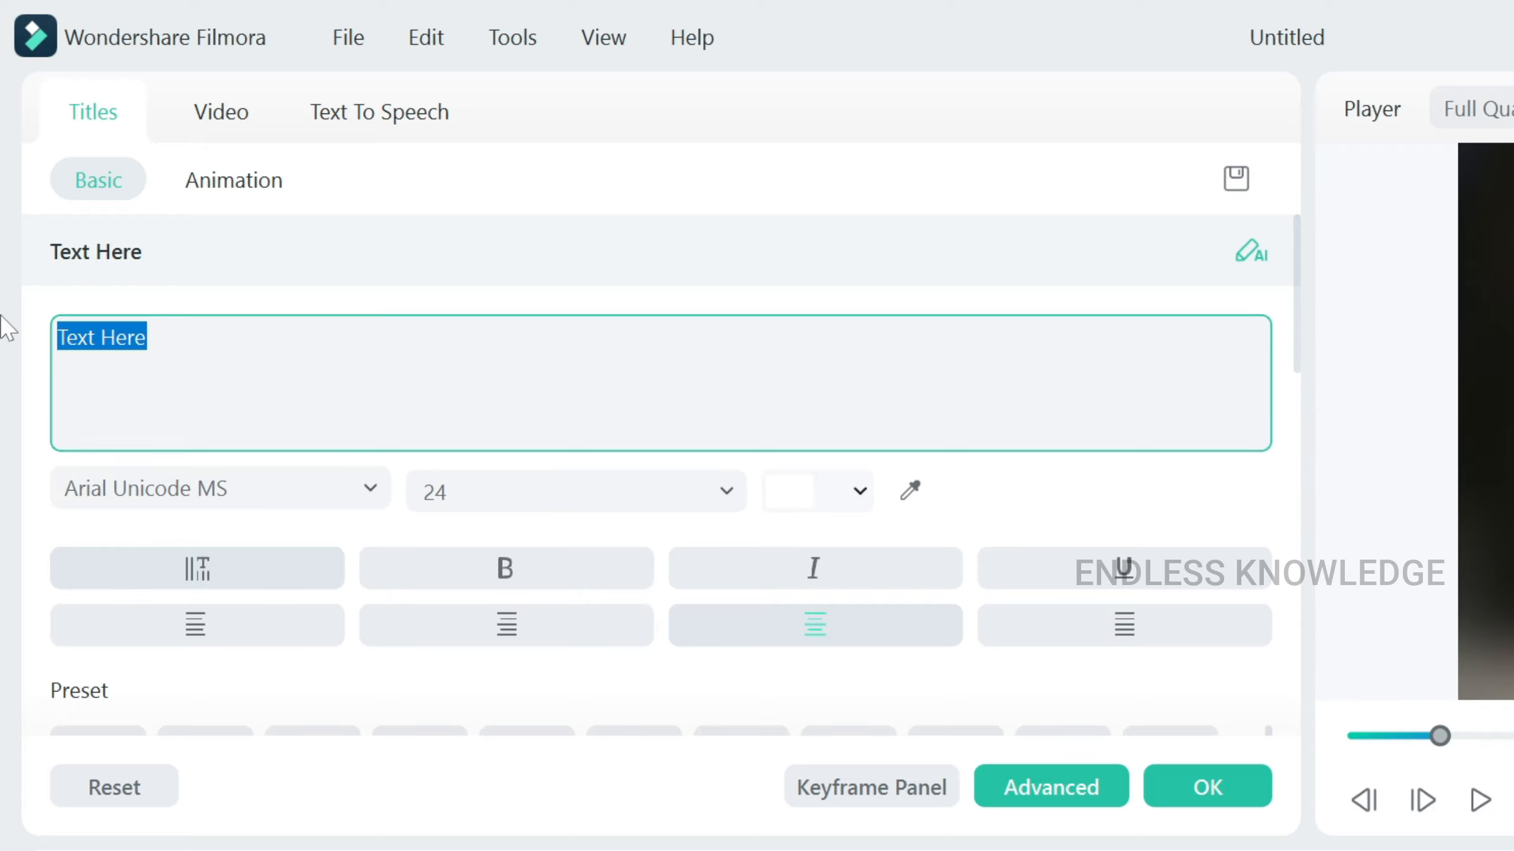
pyautogui.hotkey('ctrl', 'v')
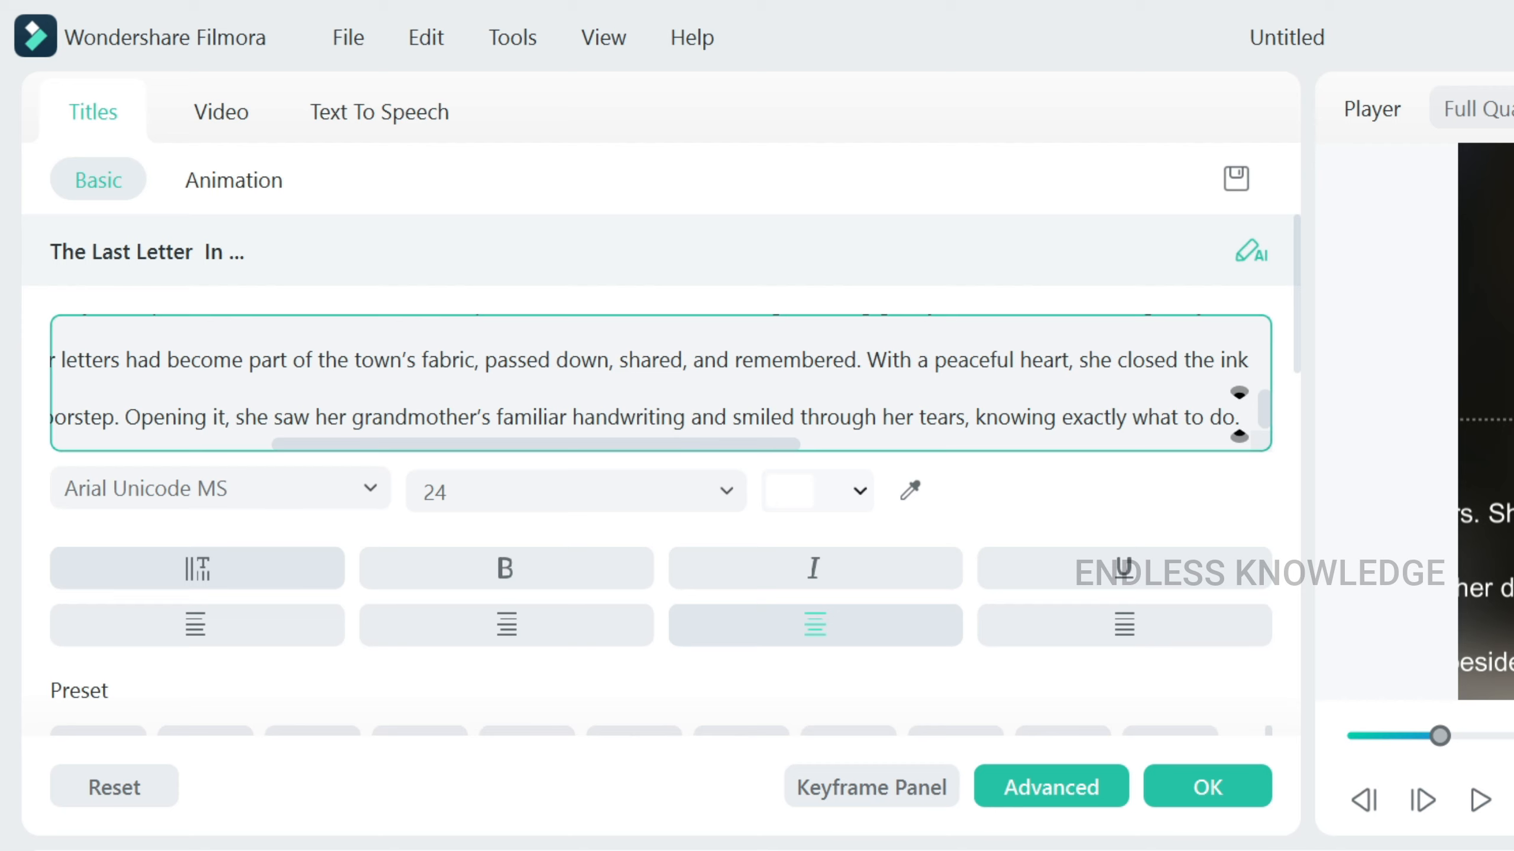
# Browse the title's Text To Speech voice grid for Tamil (India) voices such as Pallavi.
pyautogui.click(353, 110)
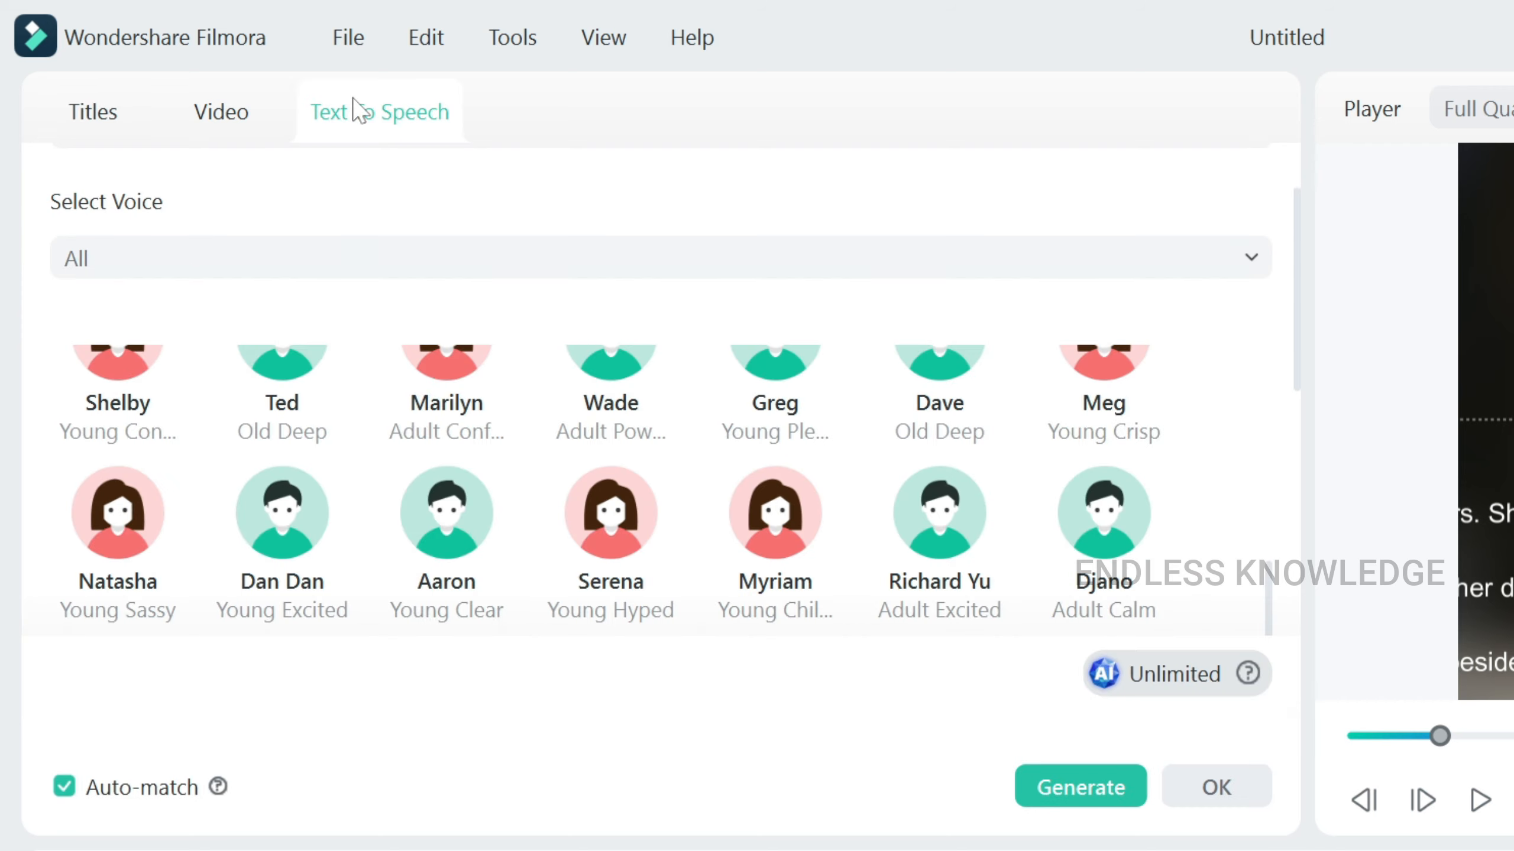
pyautogui.scroll(2, 145, 210)
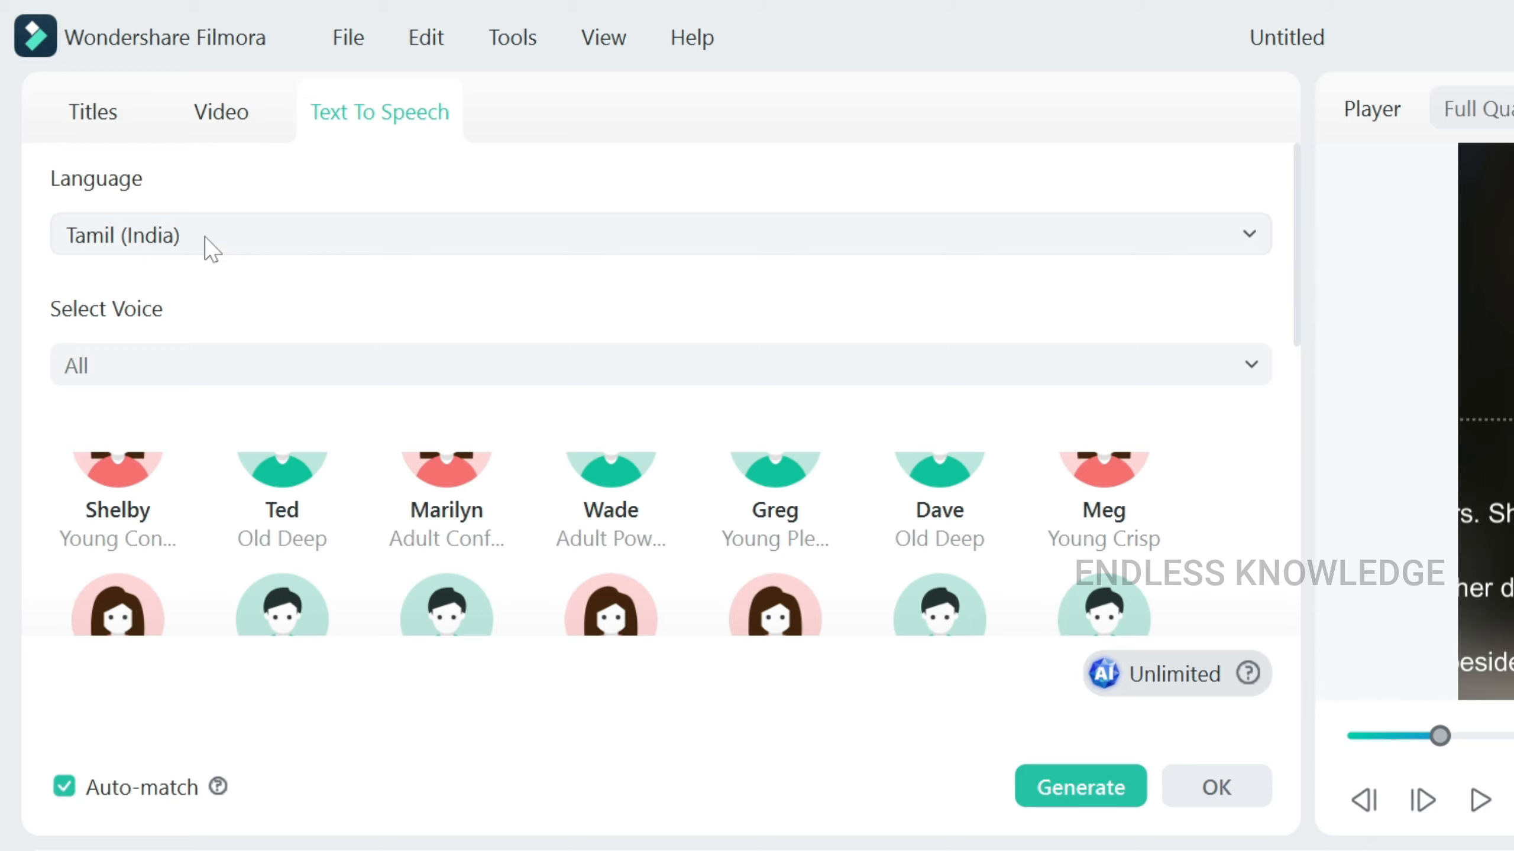
pyautogui.scroll(-4, 189, 497)
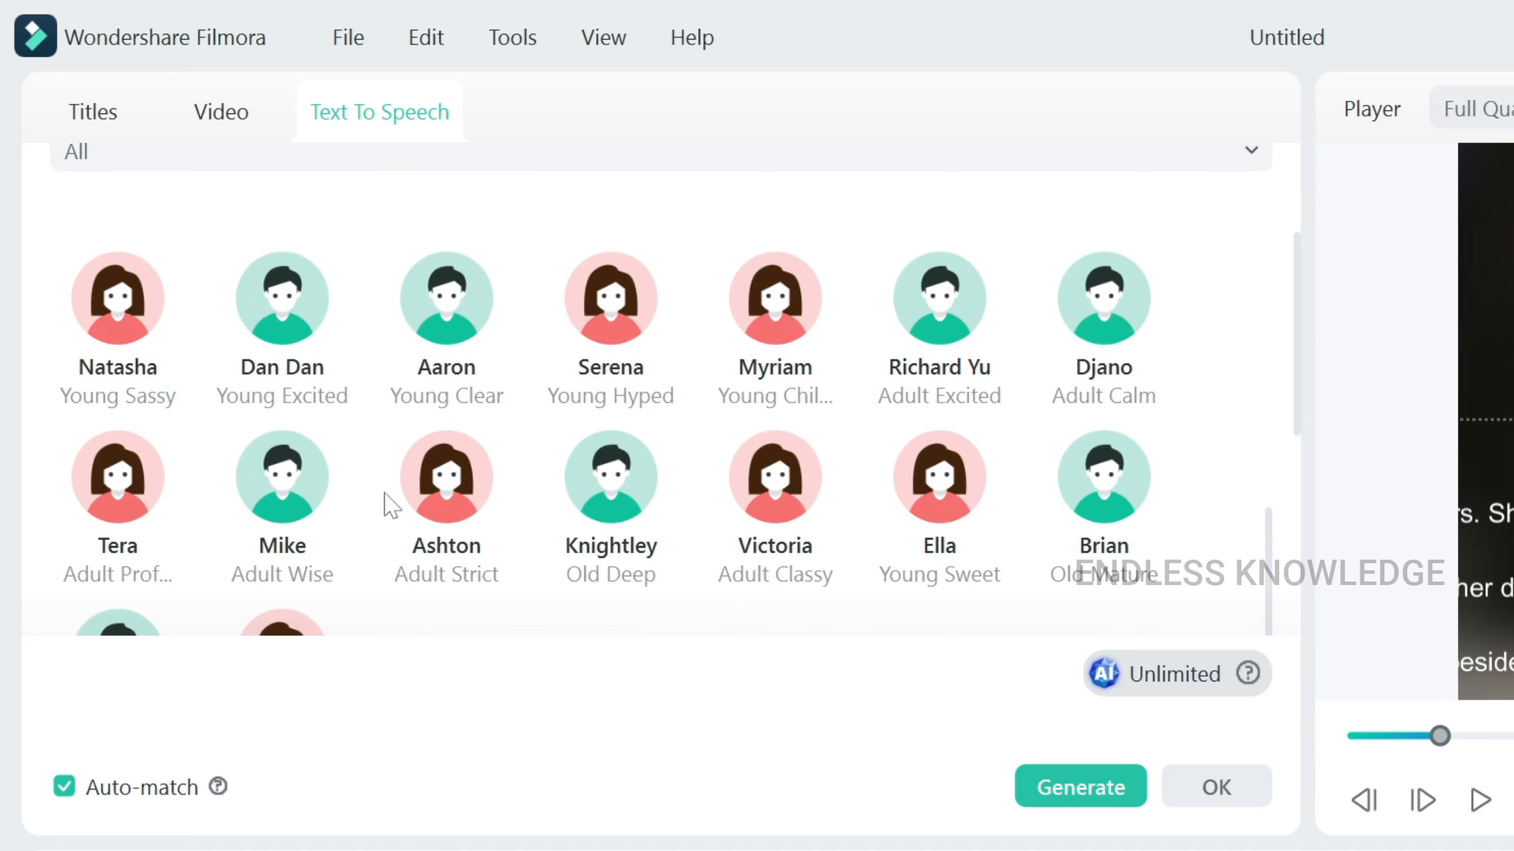
pyautogui.scroll(4, 372, 474)
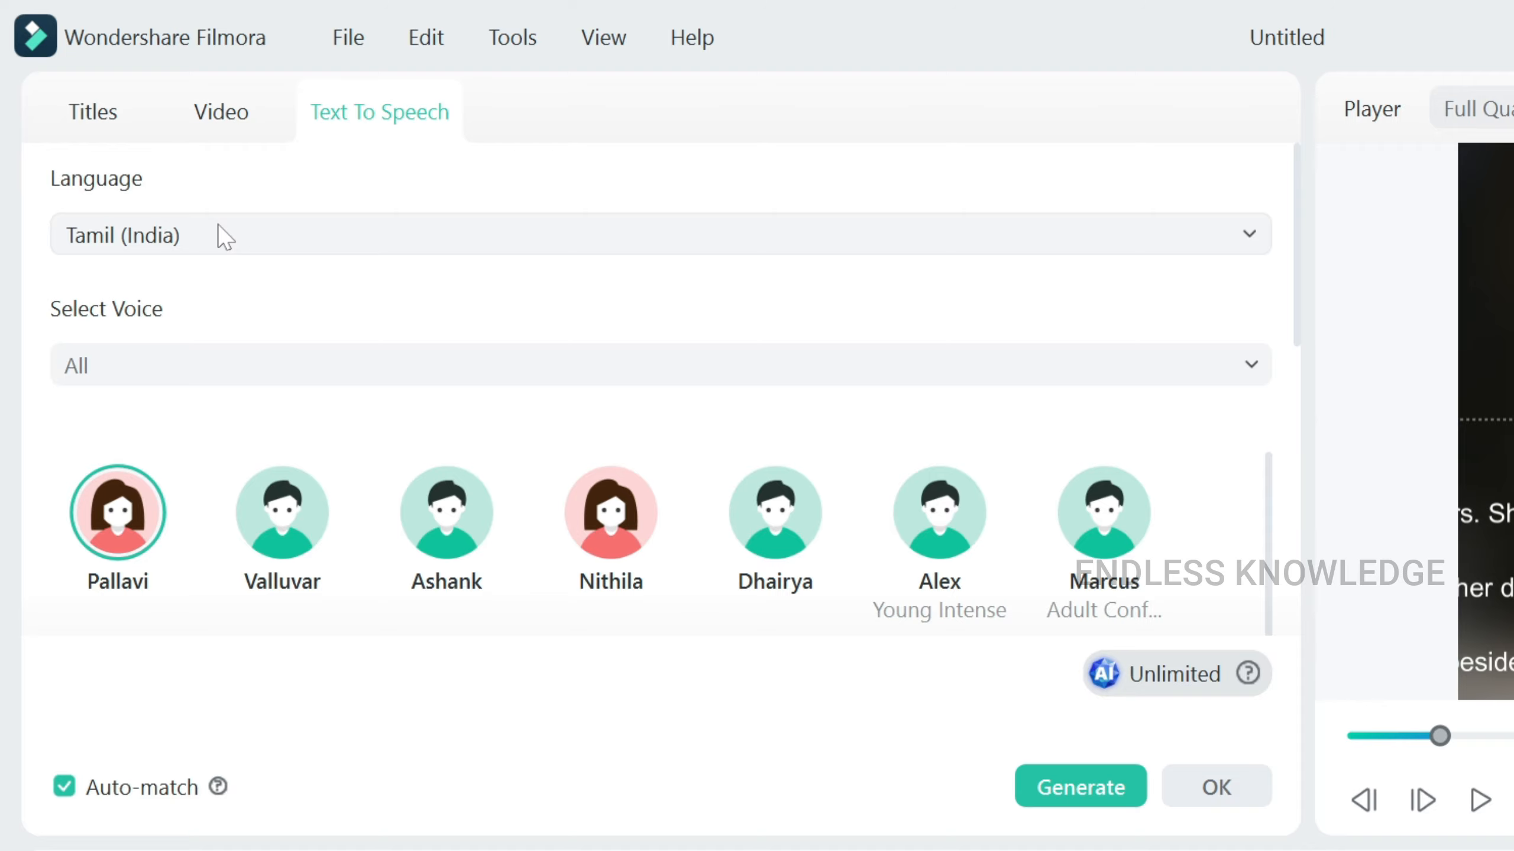
pyautogui.scroll(-5, 596, 575)
pyautogui.scroll(-2, 640, 533)
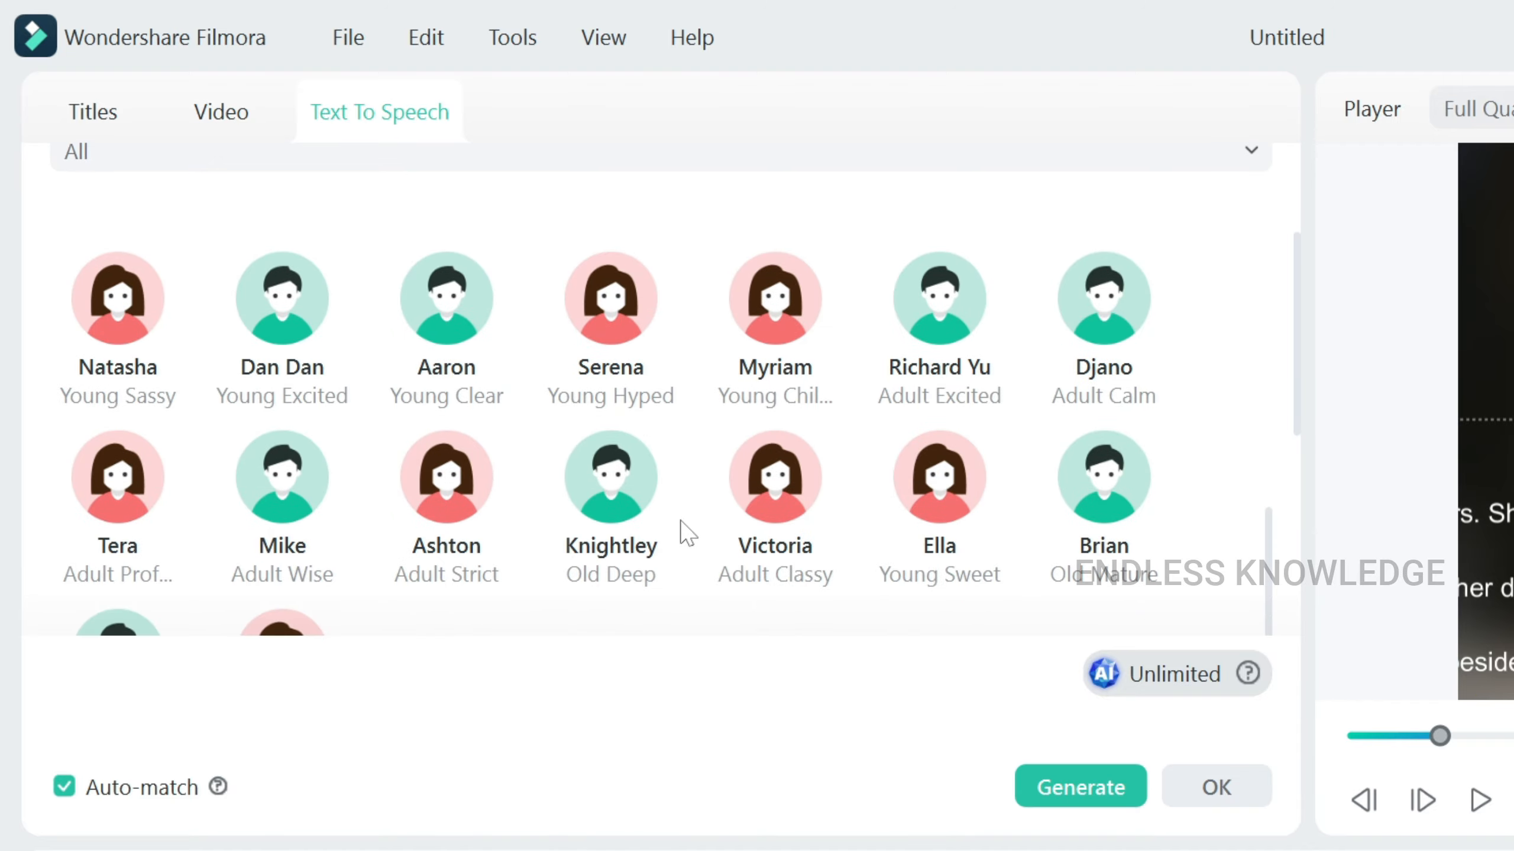
pyautogui.scroll(5, 425, 441)
pyautogui.scroll(4, 524, 468)
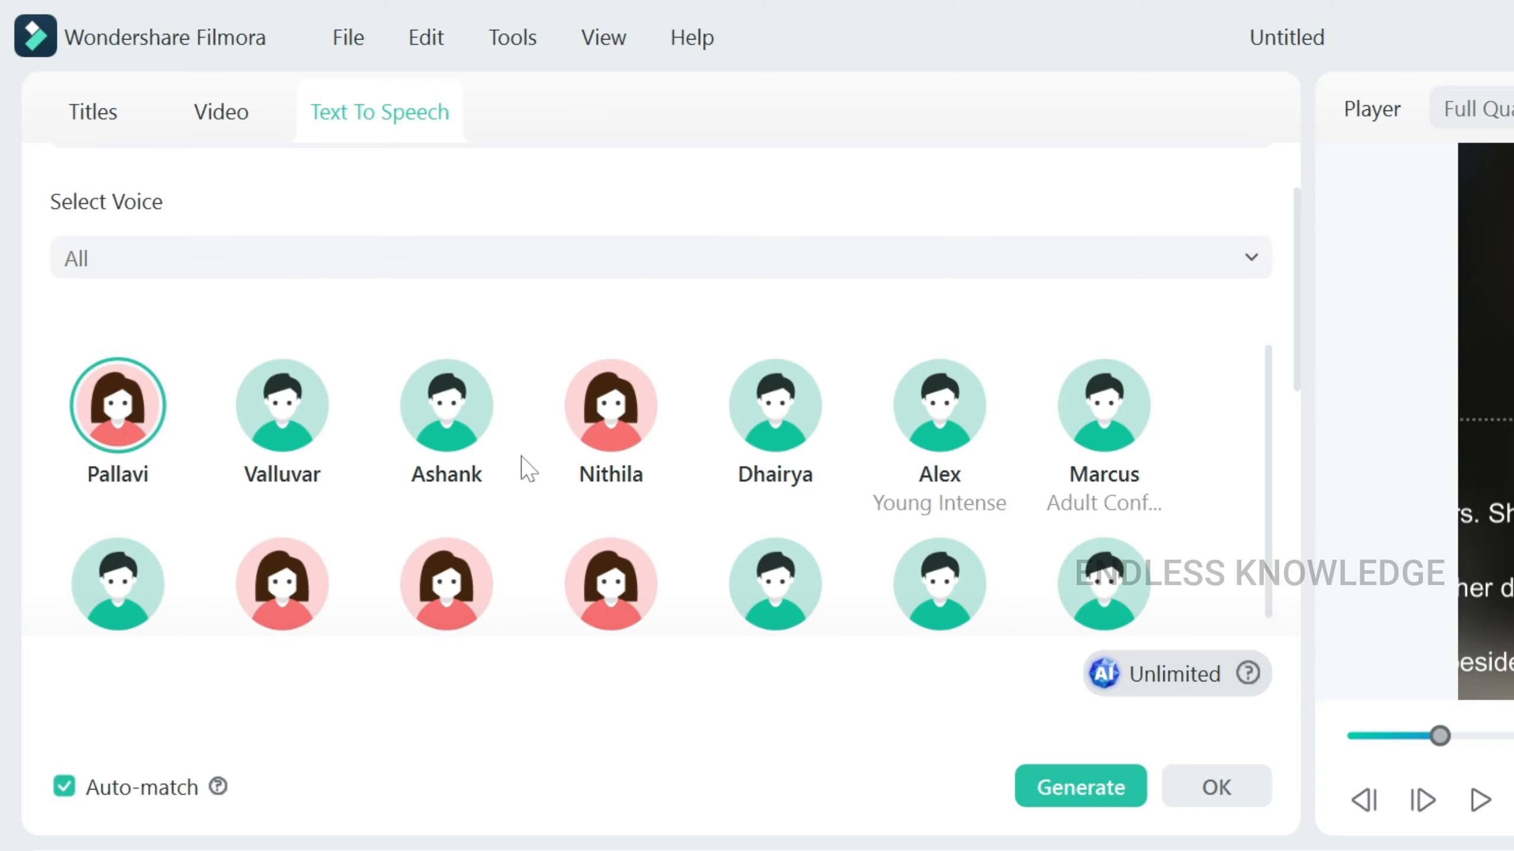
# Set the title narration language to English (US), pick the cloned voice, and preview it.
pyautogui.click(140, 235)
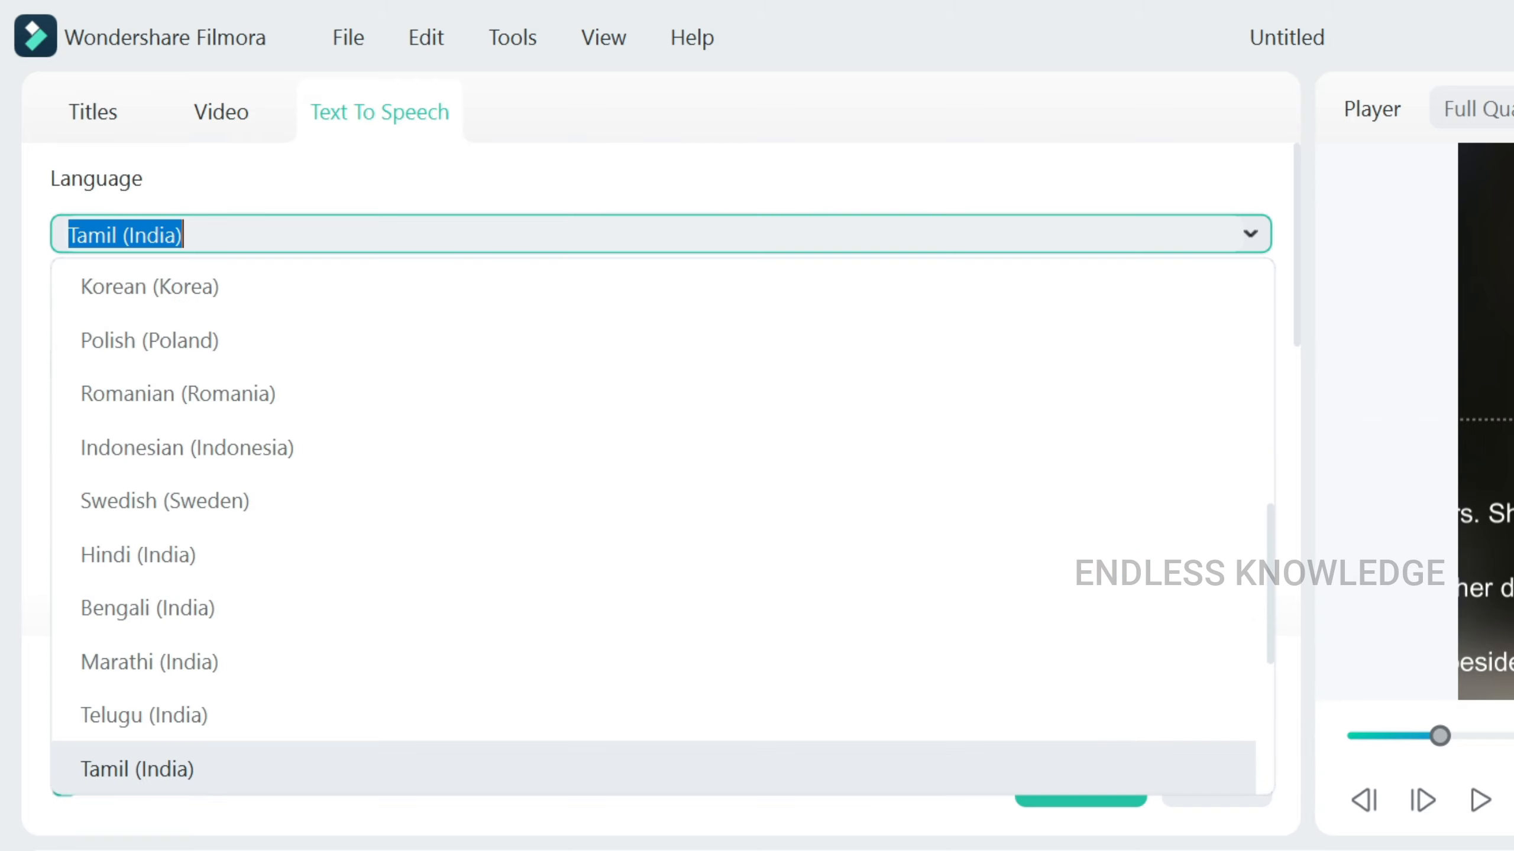
pyautogui.scroll(5, 178, 357)
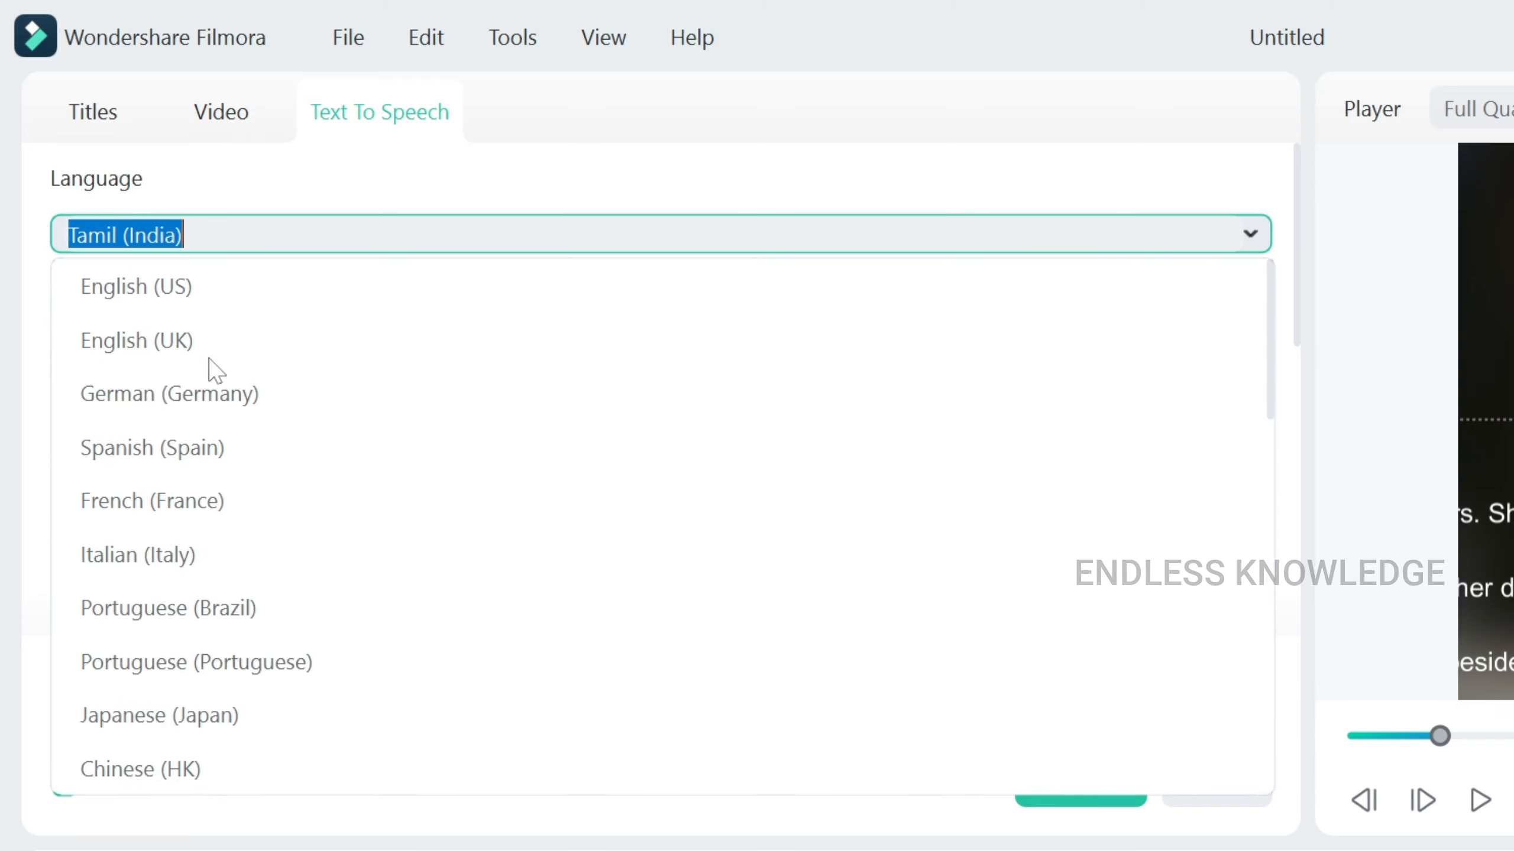
pyautogui.click(188, 287)
pyautogui.click(266, 501)
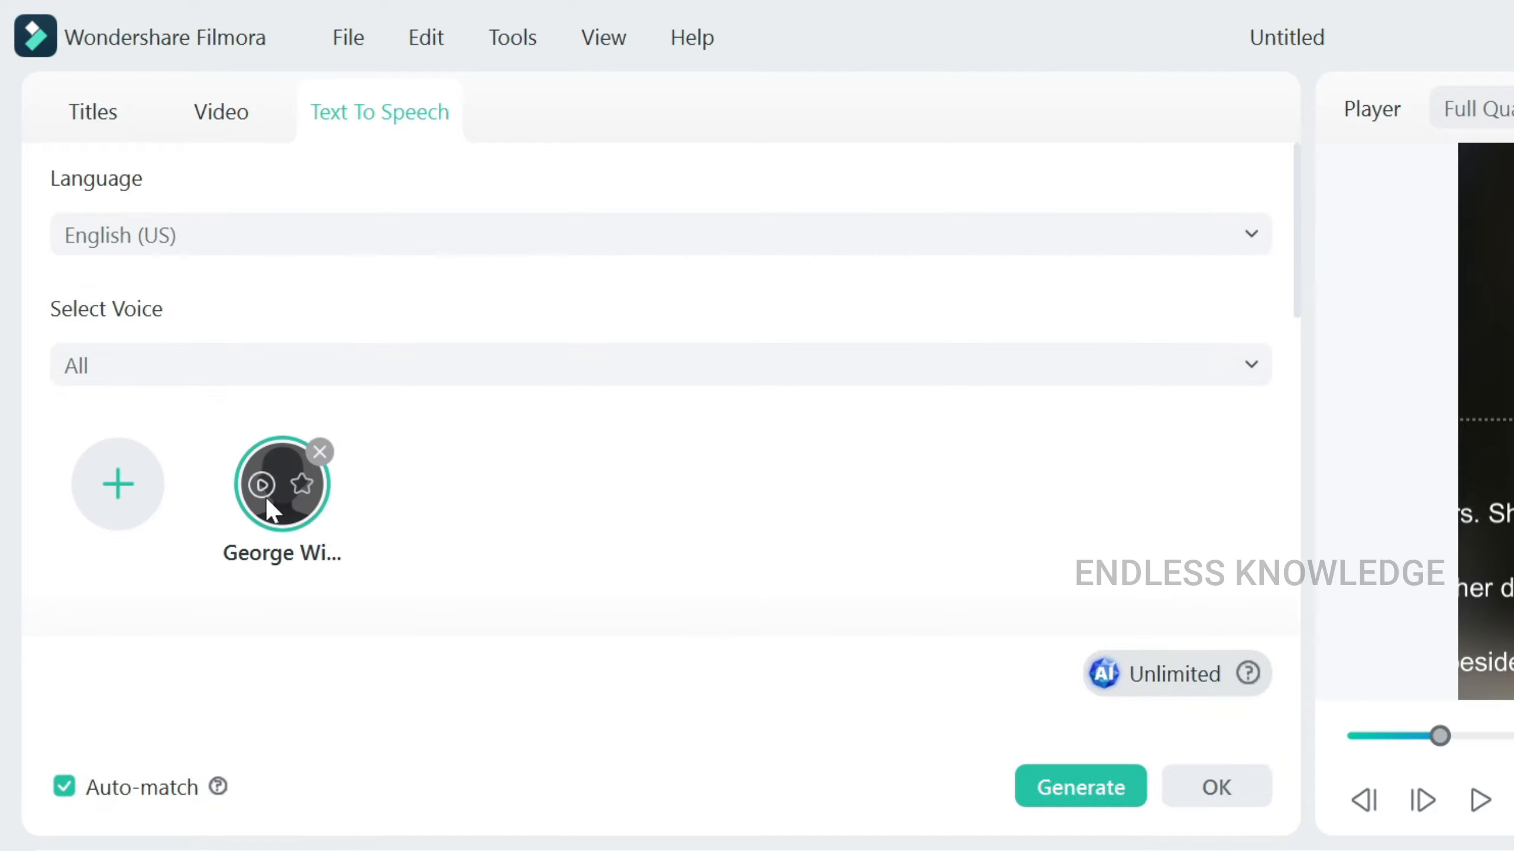
pyautogui.click(267, 493)
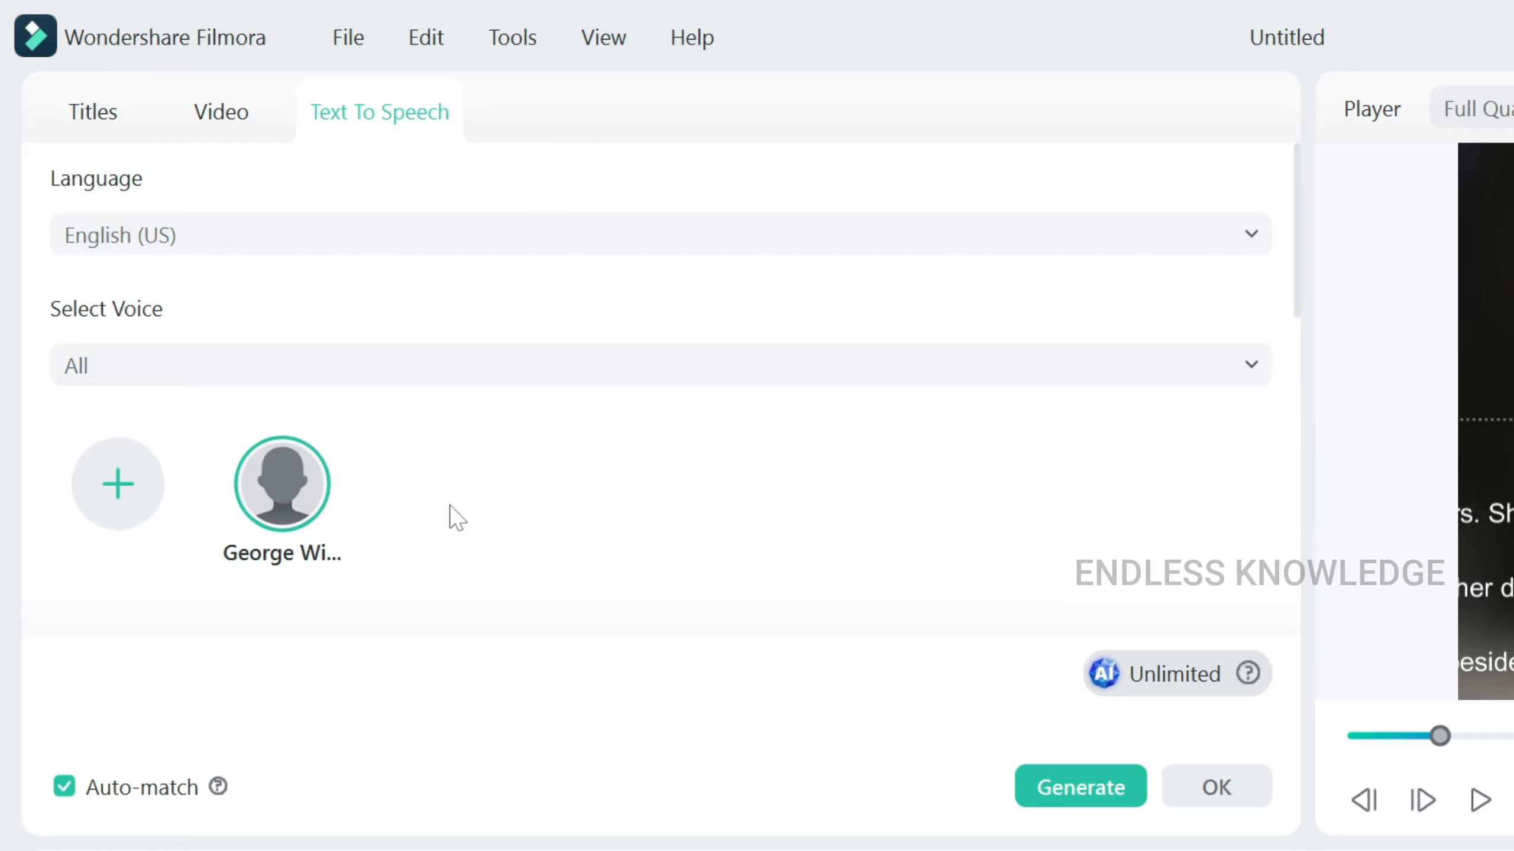
pyautogui.scroll(-2, 608, 495)
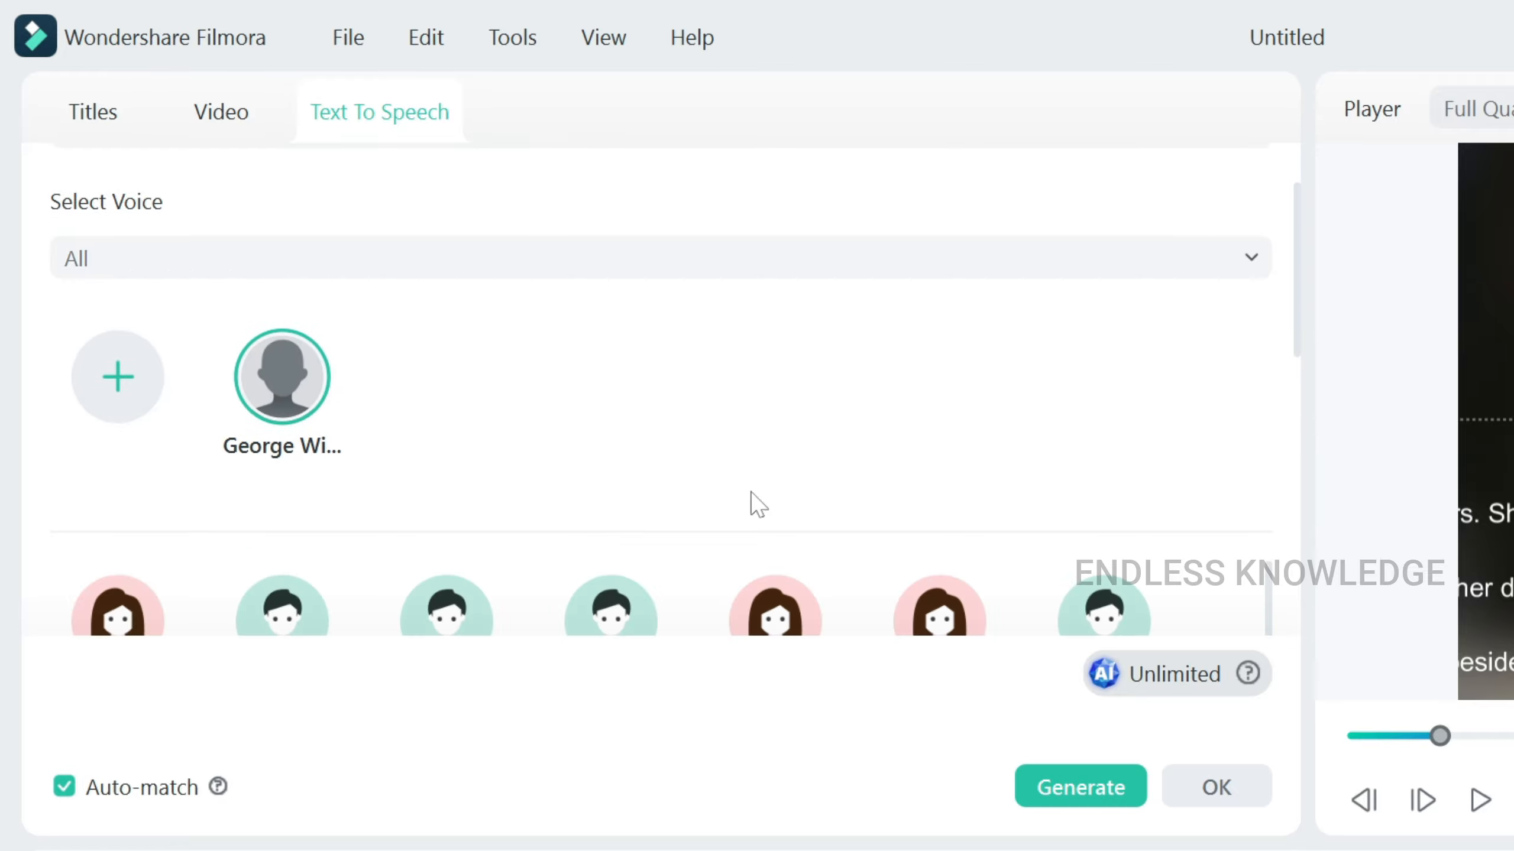
pyautogui.scroll(-4, 694, 471)
pyautogui.scroll(6, 697, 488)
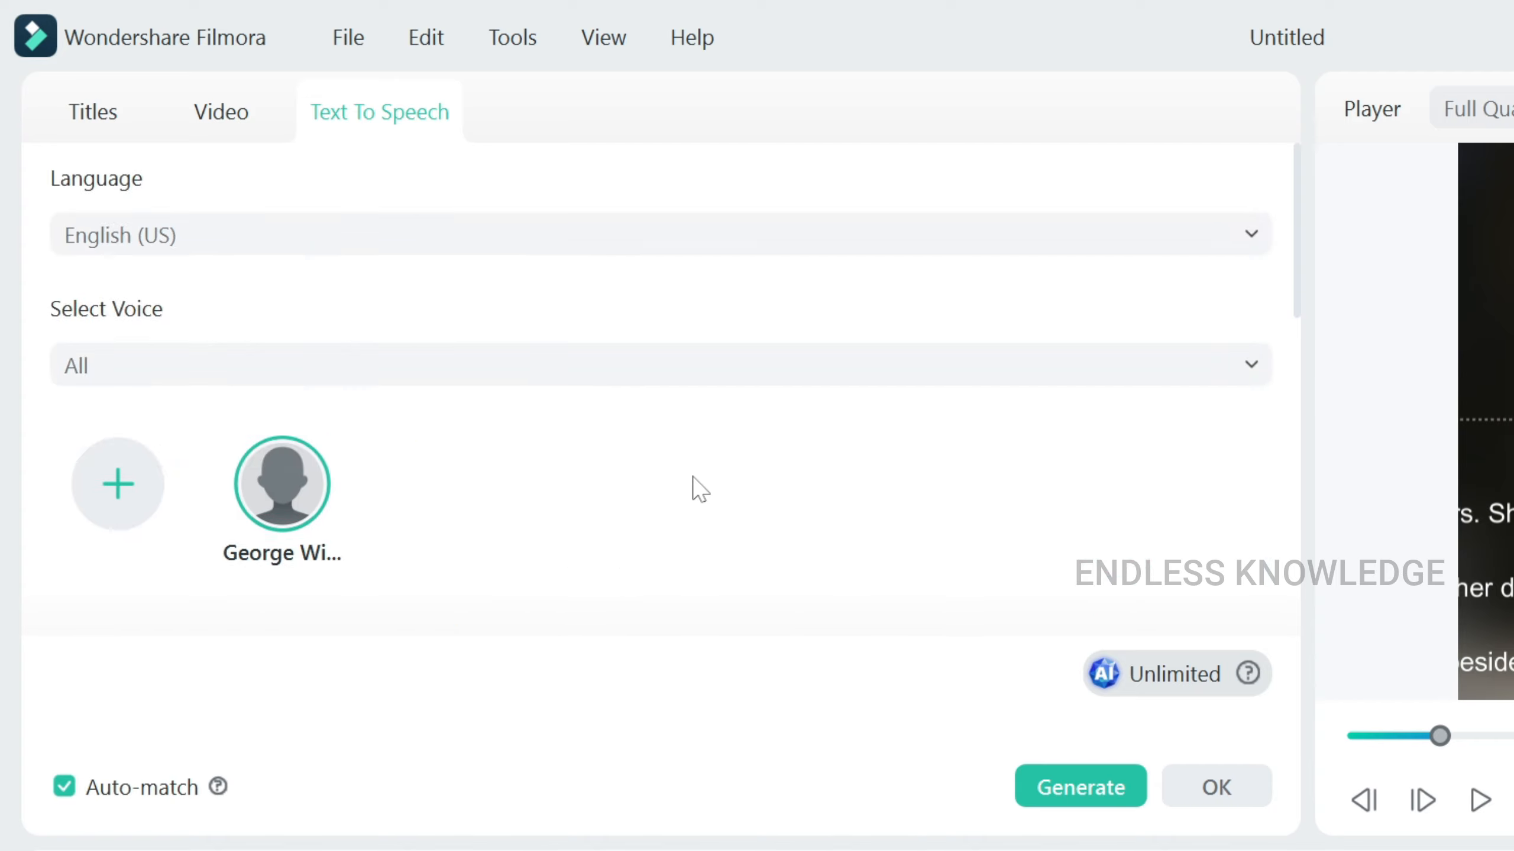
pyautogui.moveTo(323, 477)
# Generate the Basic 1 - The Last Letter narration audio, then test-place and remove it on the timeline.
pyautogui.click(1069, 788)
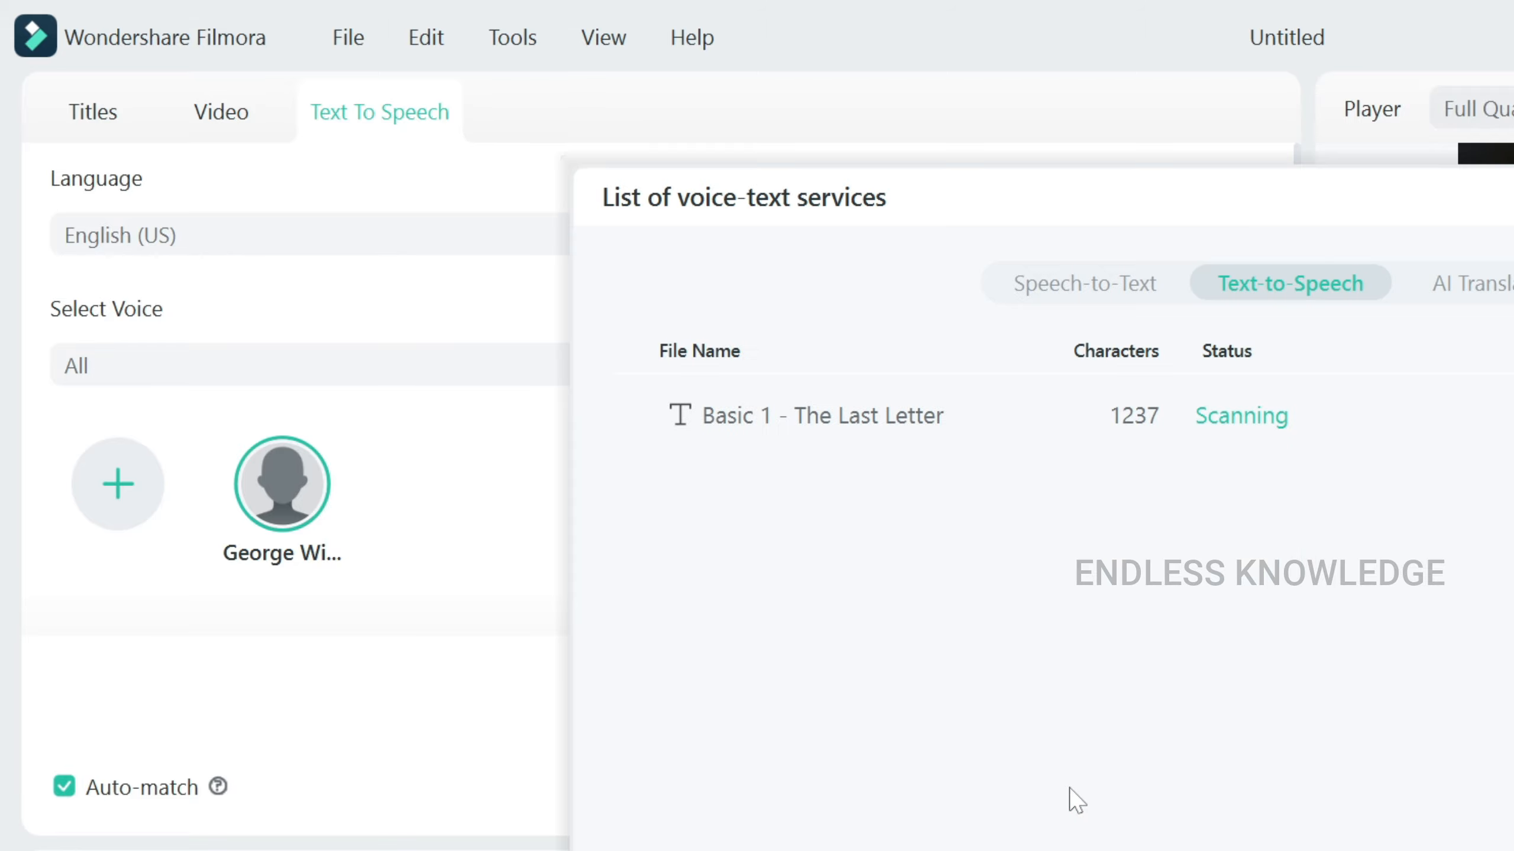
pyautogui.click(1216, 788)
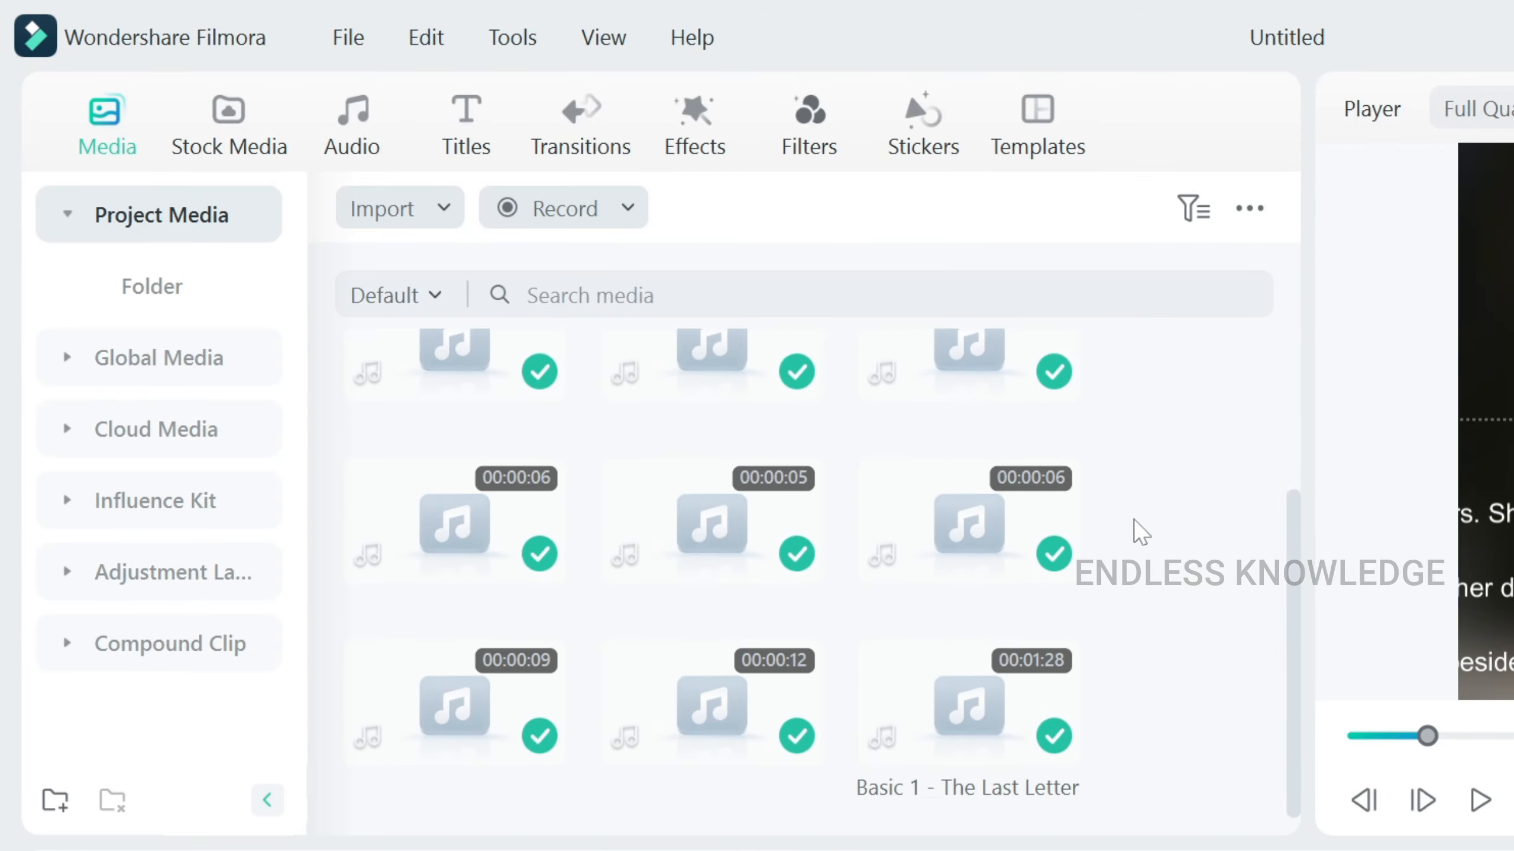
pyautogui.moveTo(975, 724)
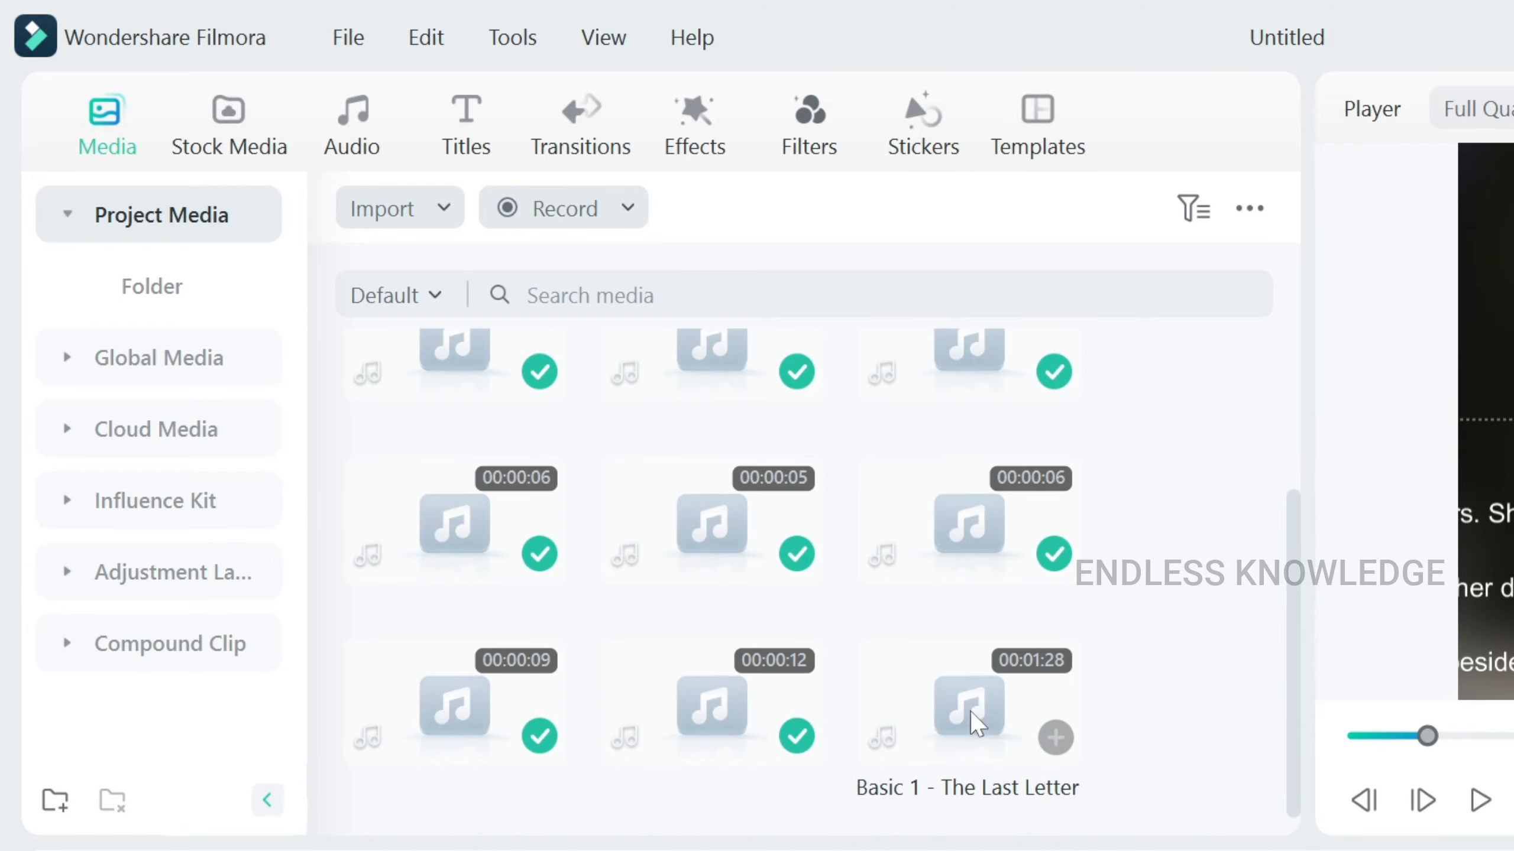
pyautogui.moveTo(975, 724); pyautogui.dragTo(308, 646)
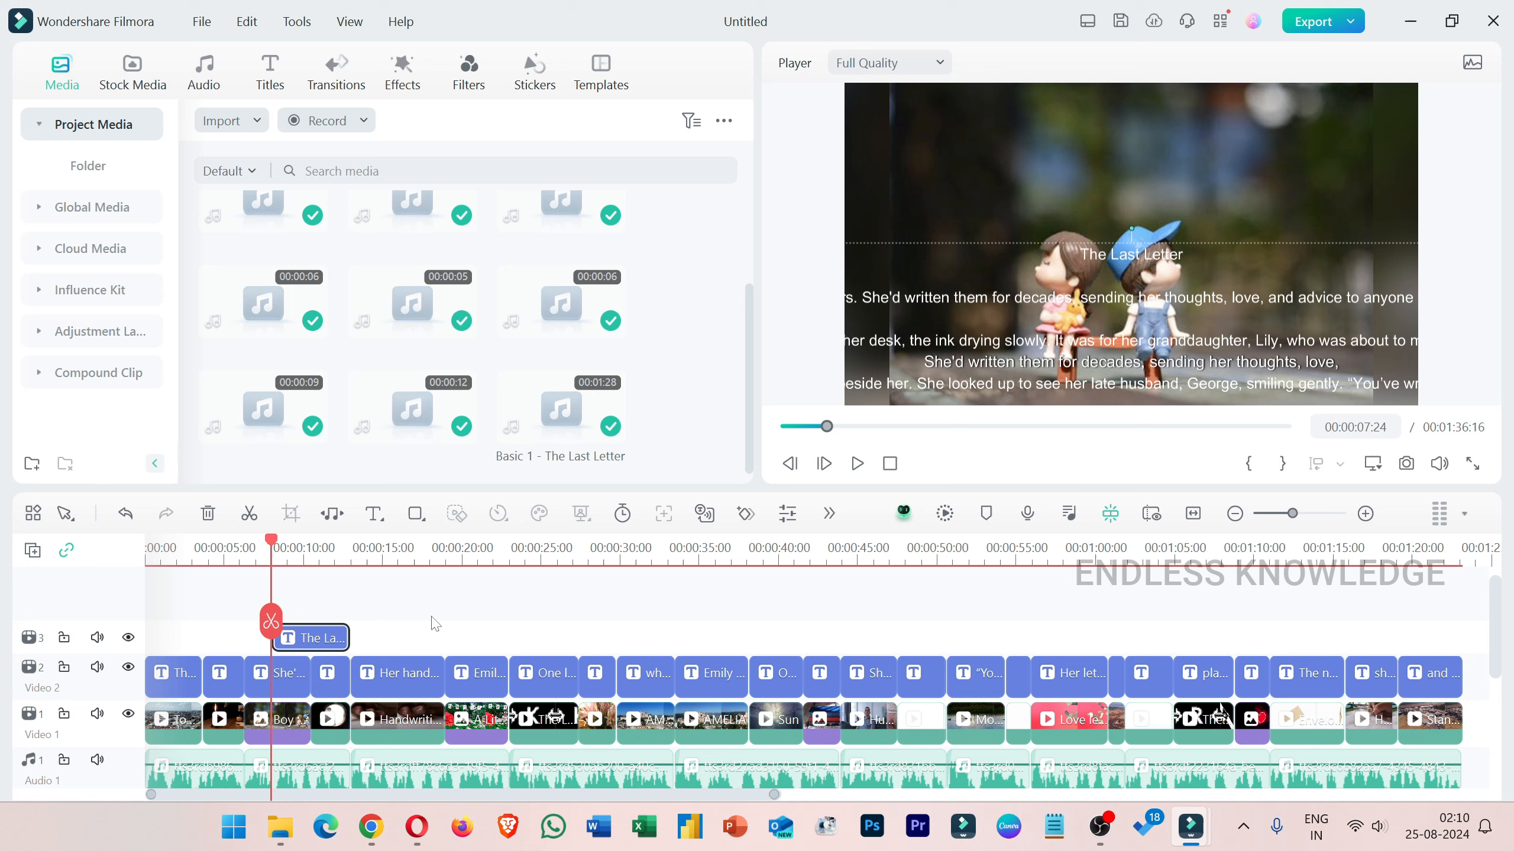
pyautogui.press('Delete')
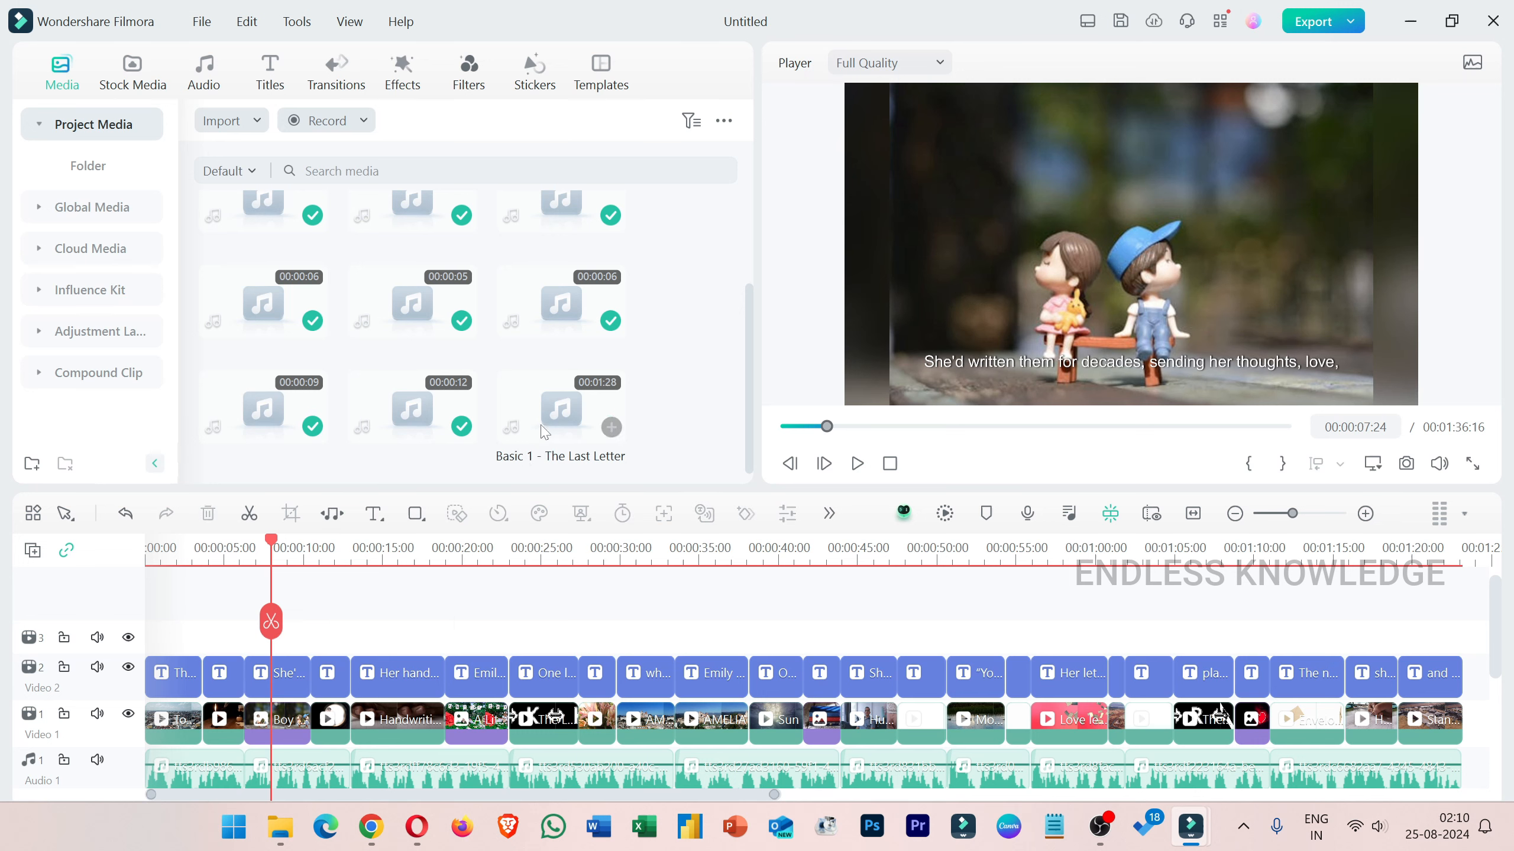
# Play the 01:28 narration audio from the media library preview.
pyautogui.click(560, 412)
pyautogui.press('space')
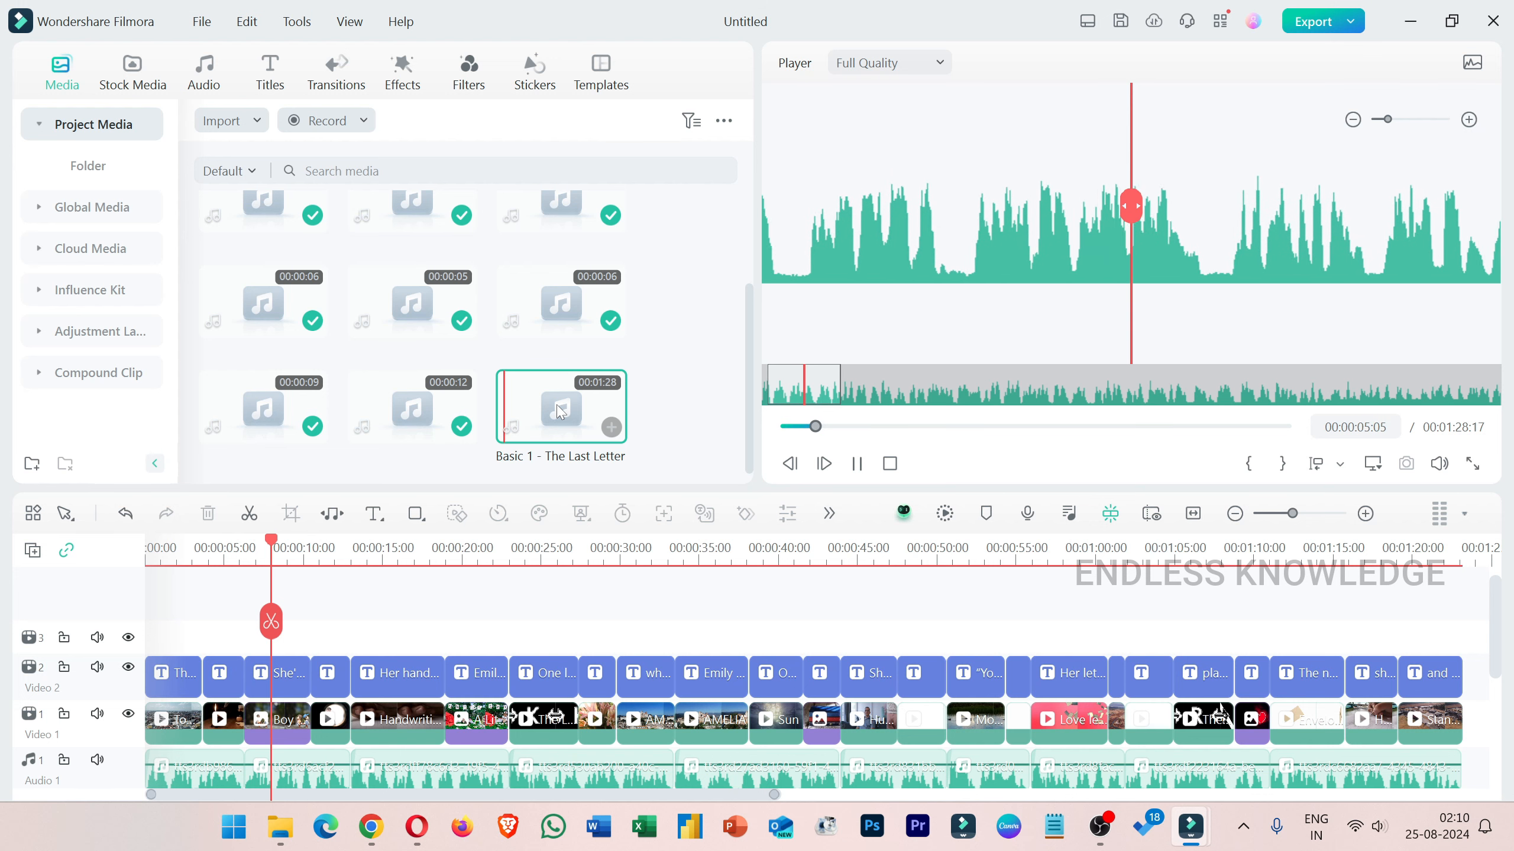
pyautogui.click(863, 466)
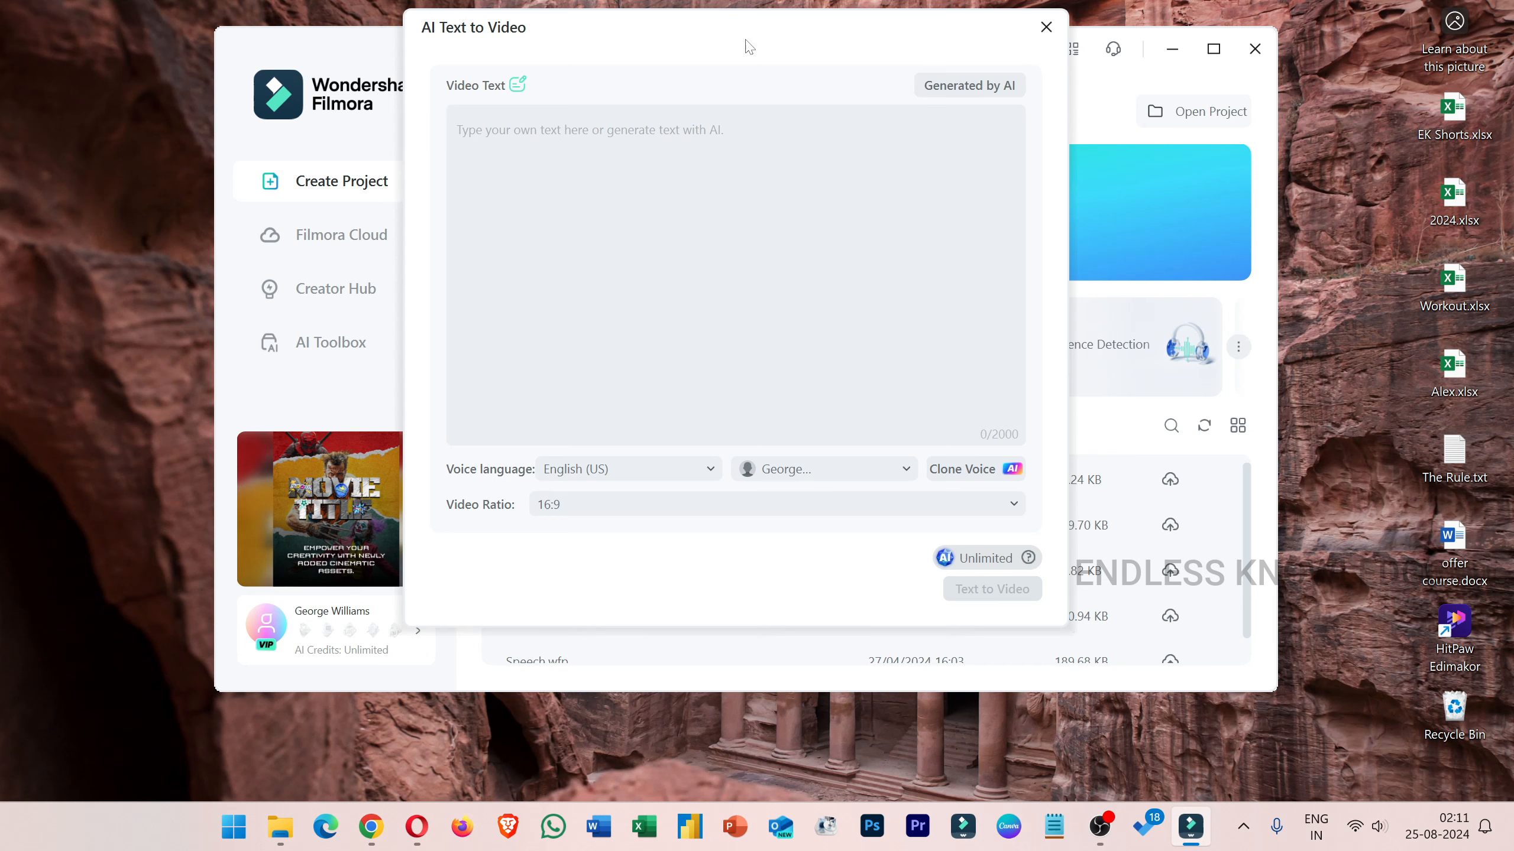
# Reposition the AI Text to Video window and reopen the voice cloning setup.
pyautogui.moveTo(745, 42)
pyautogui.mouseDown()
pyautogui.moveTo(763, 125)
pyautogui.moveTo(738, 68)
pyautogui.mouseUp()
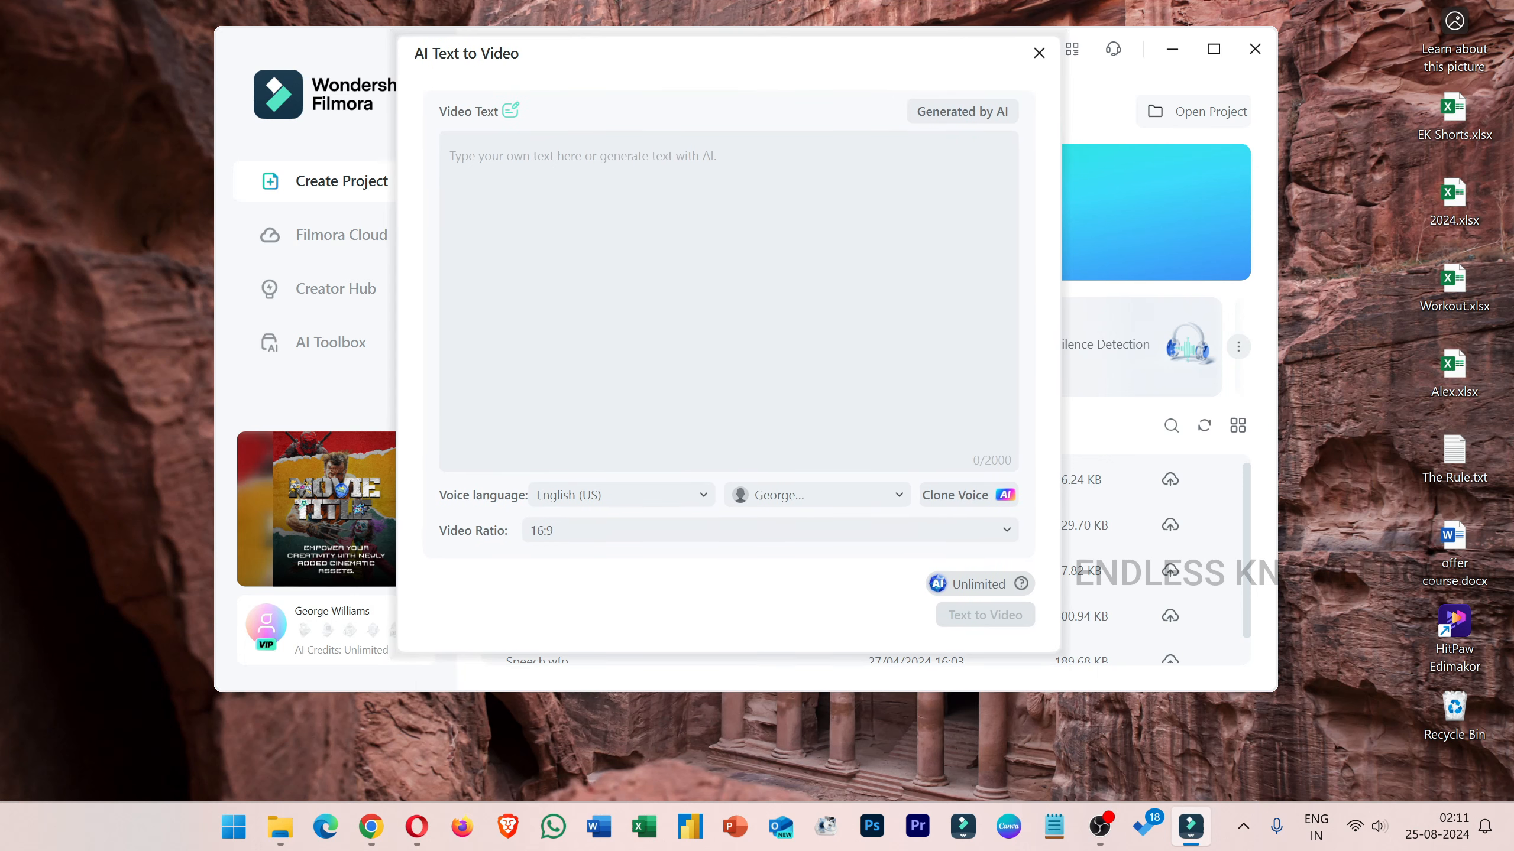
pyautogui.click(972, 490)
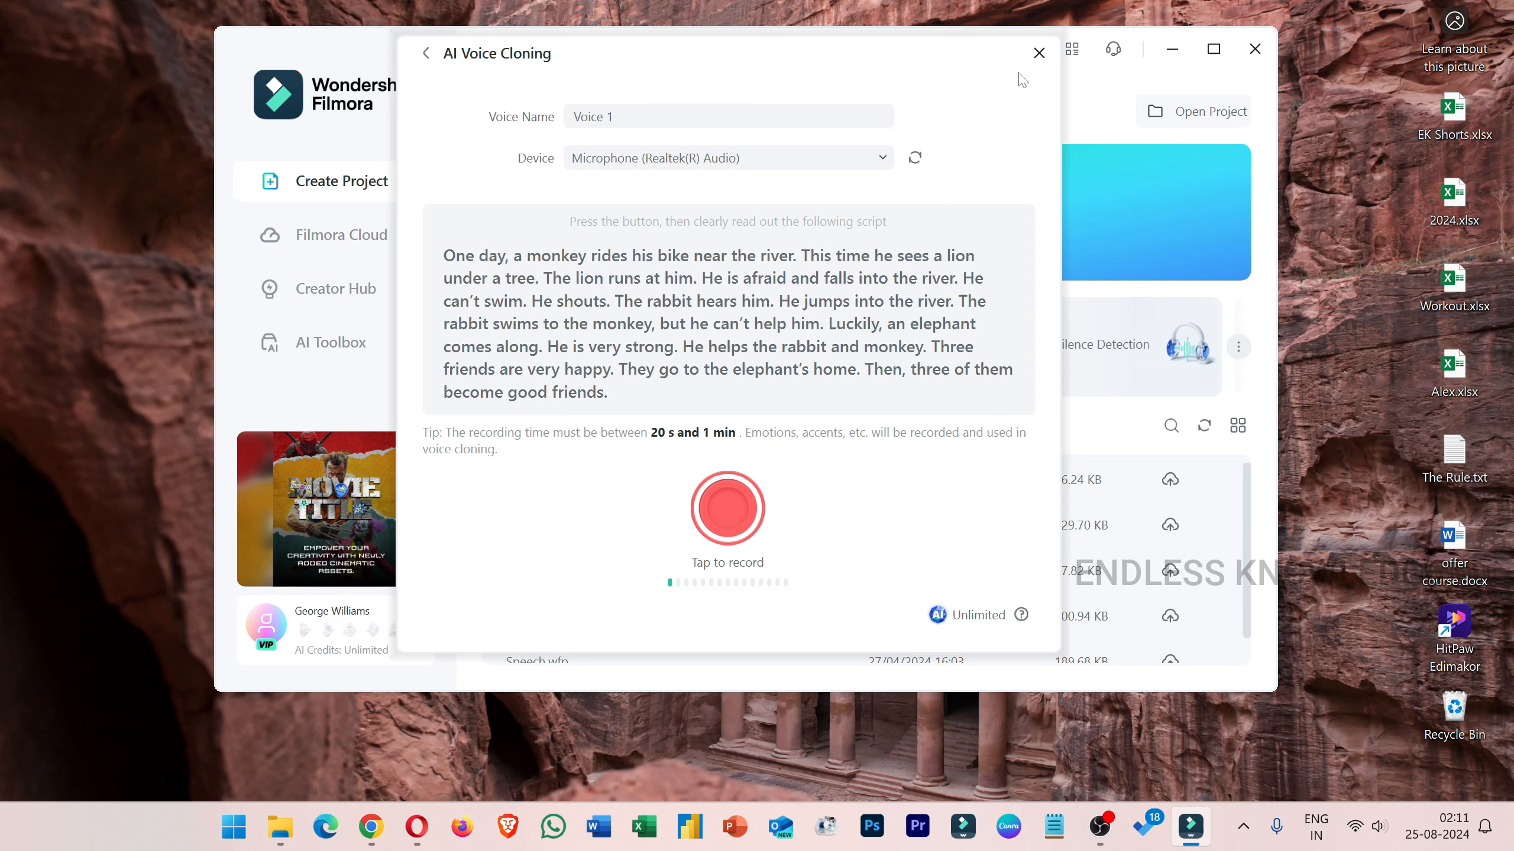
pyautogui.click(1039, 55)
pyautogui.click(862, 501)
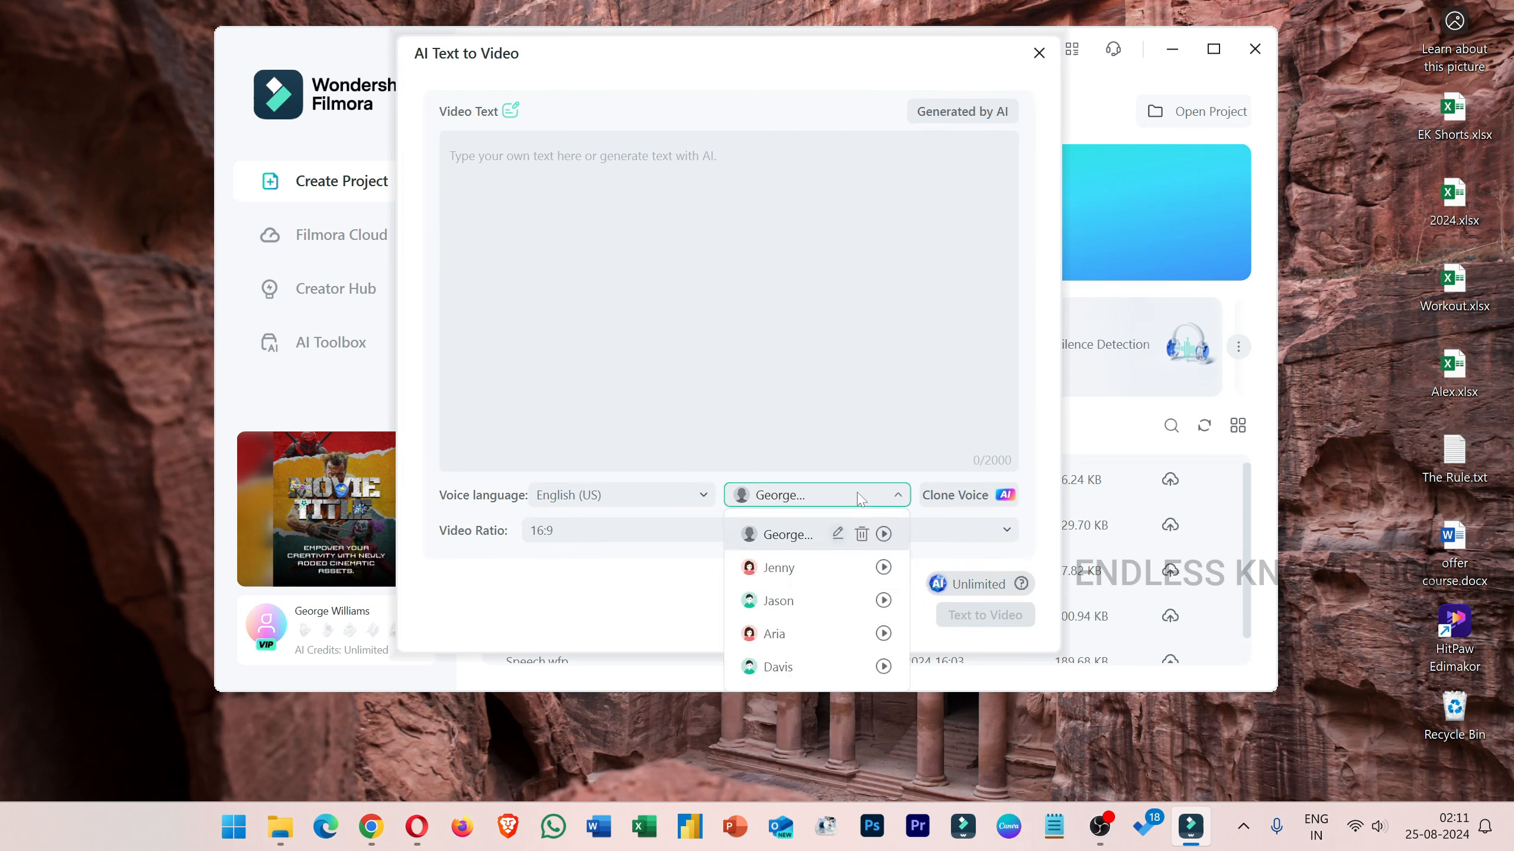
pyautogui.click(906, 501)
pyautogui.click(977, 499)
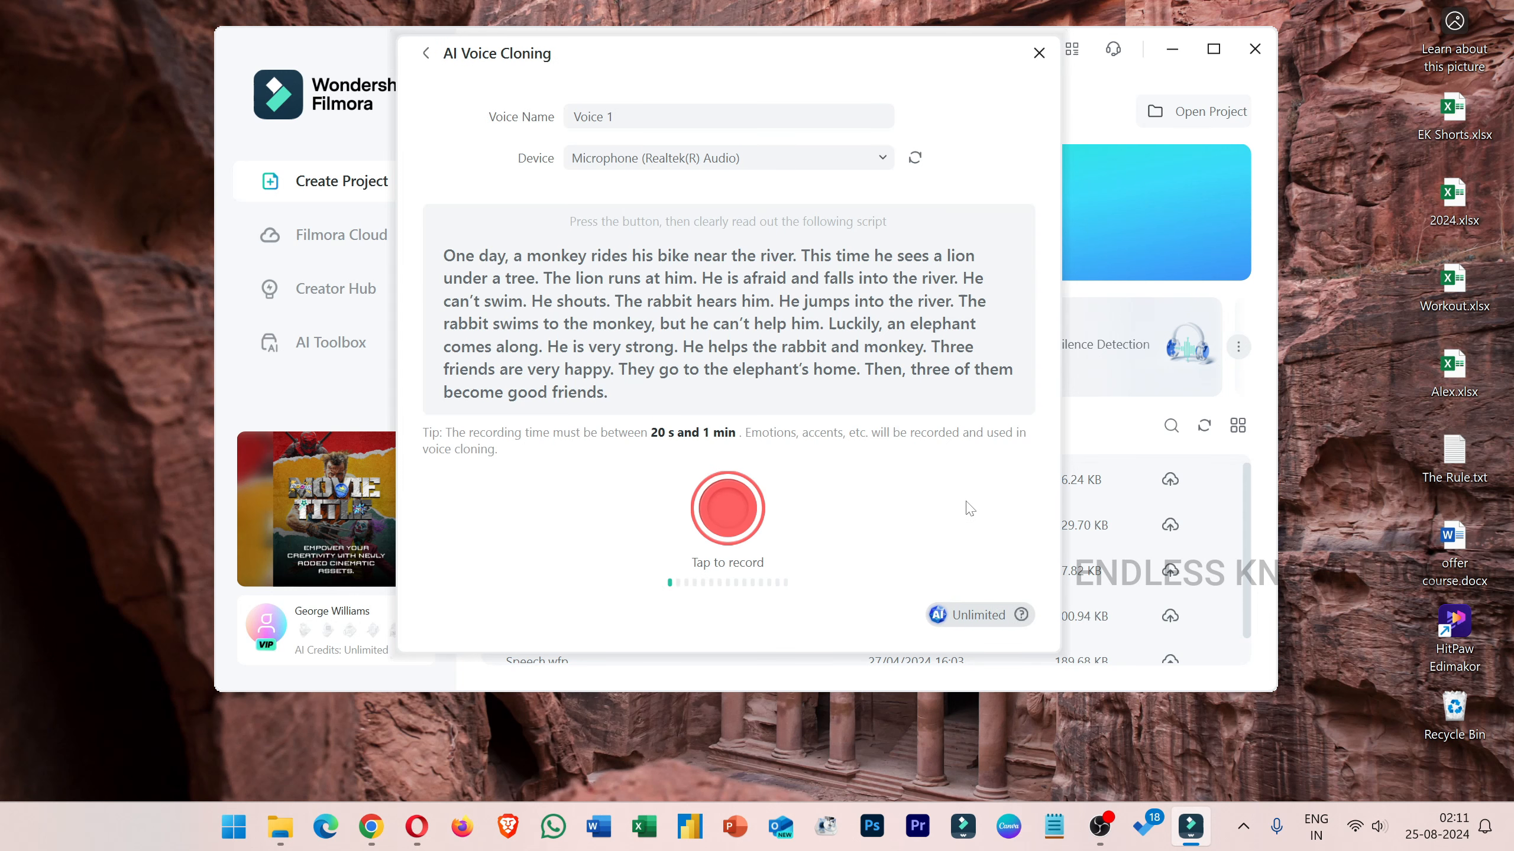
# Name the new voice Endless, record the sample script, and clone it.
pyautogui.click(596, 118)
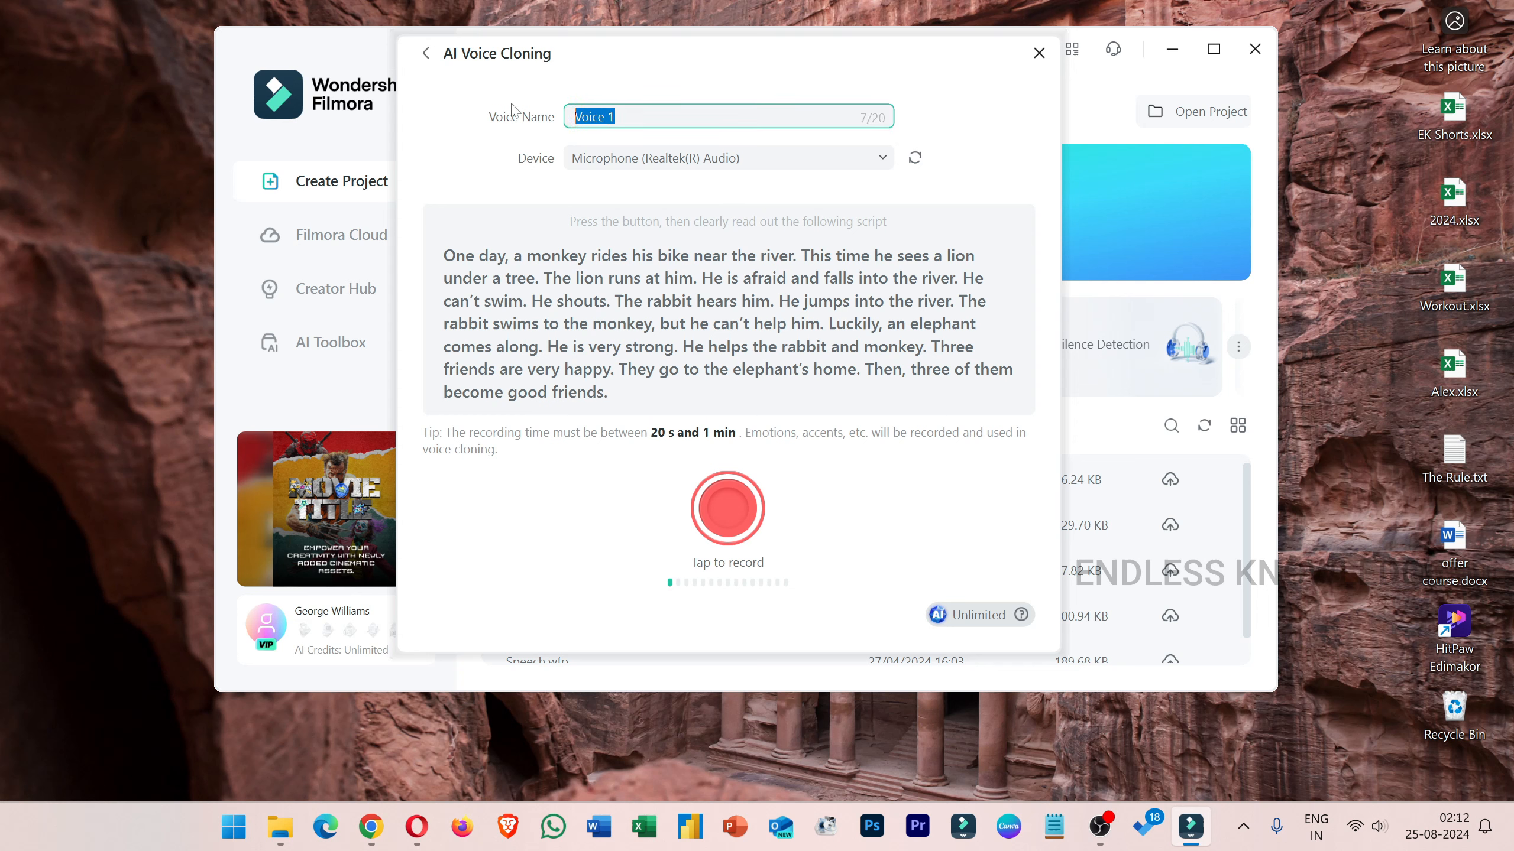
pyautogui.write('Endless')
pyautogui.click(728, 507)
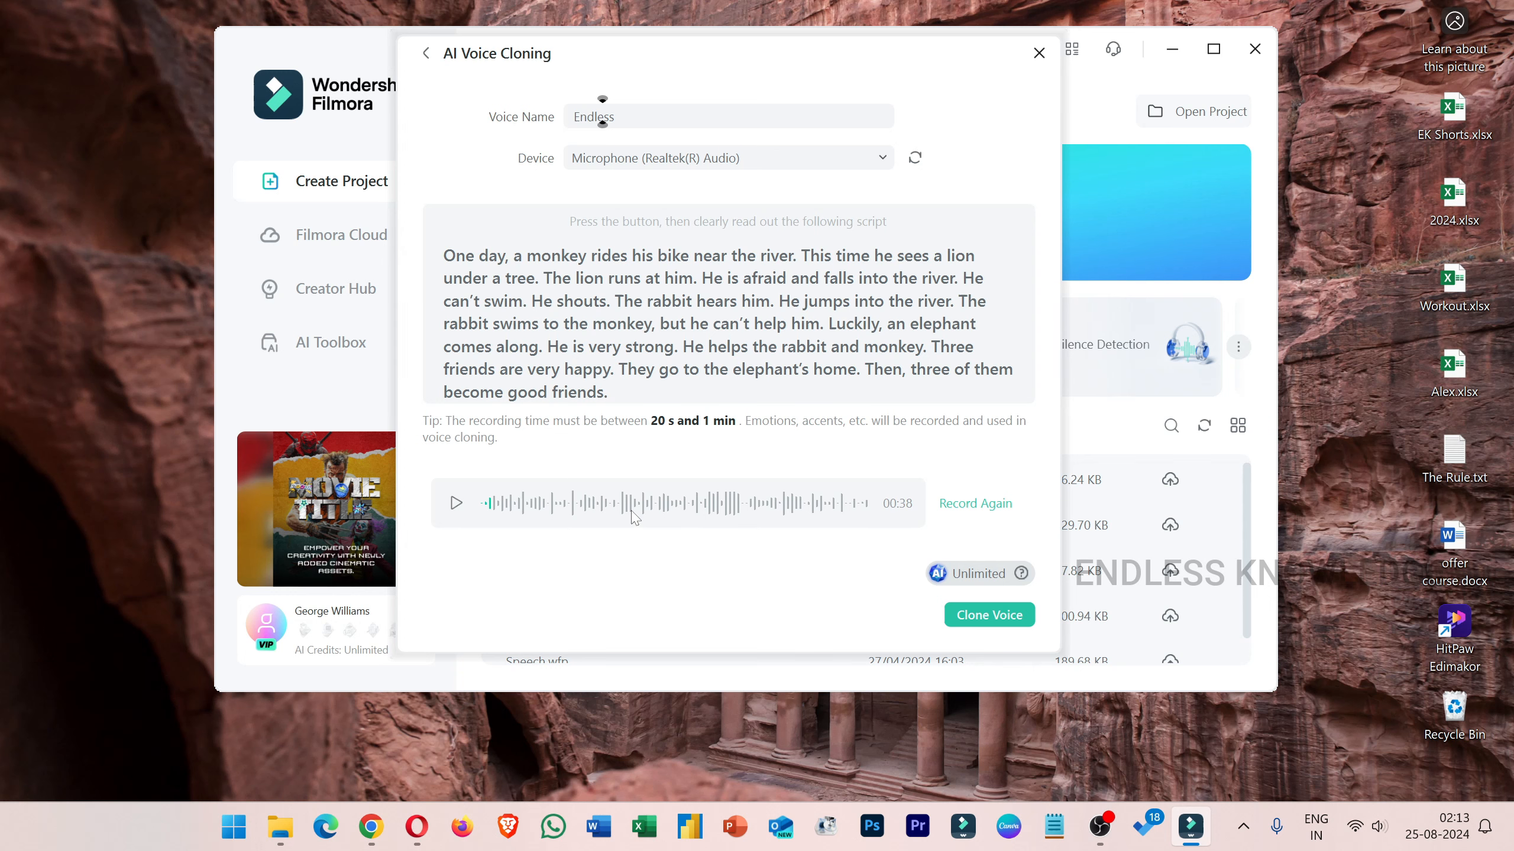
pyautogui.click(996, 620)
pyautogui.click(899, 496)
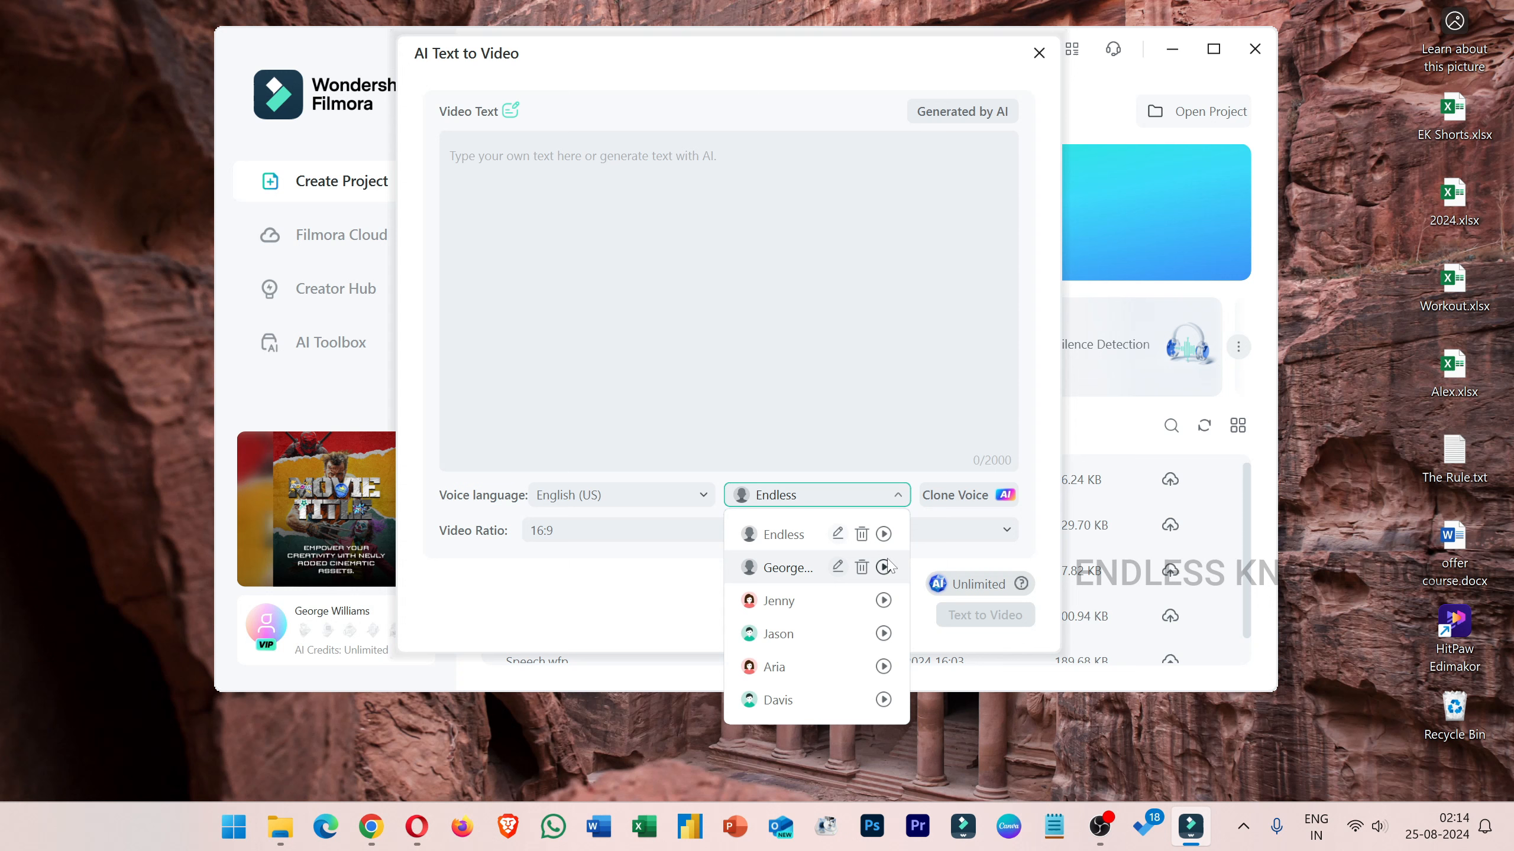
pyautogui.click(676, 593)
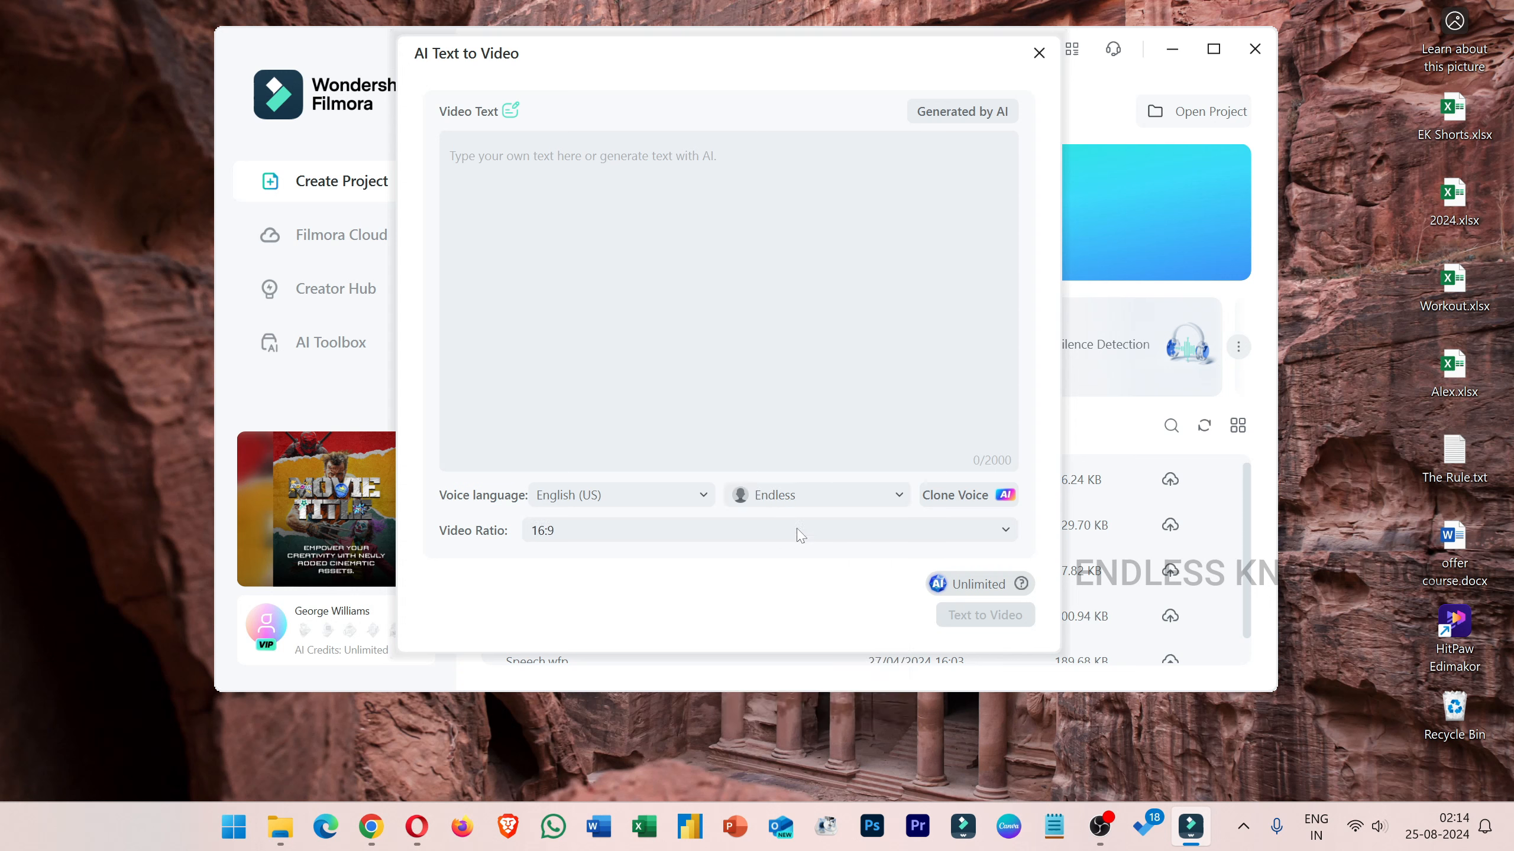
pyautogui.click(846, 503)
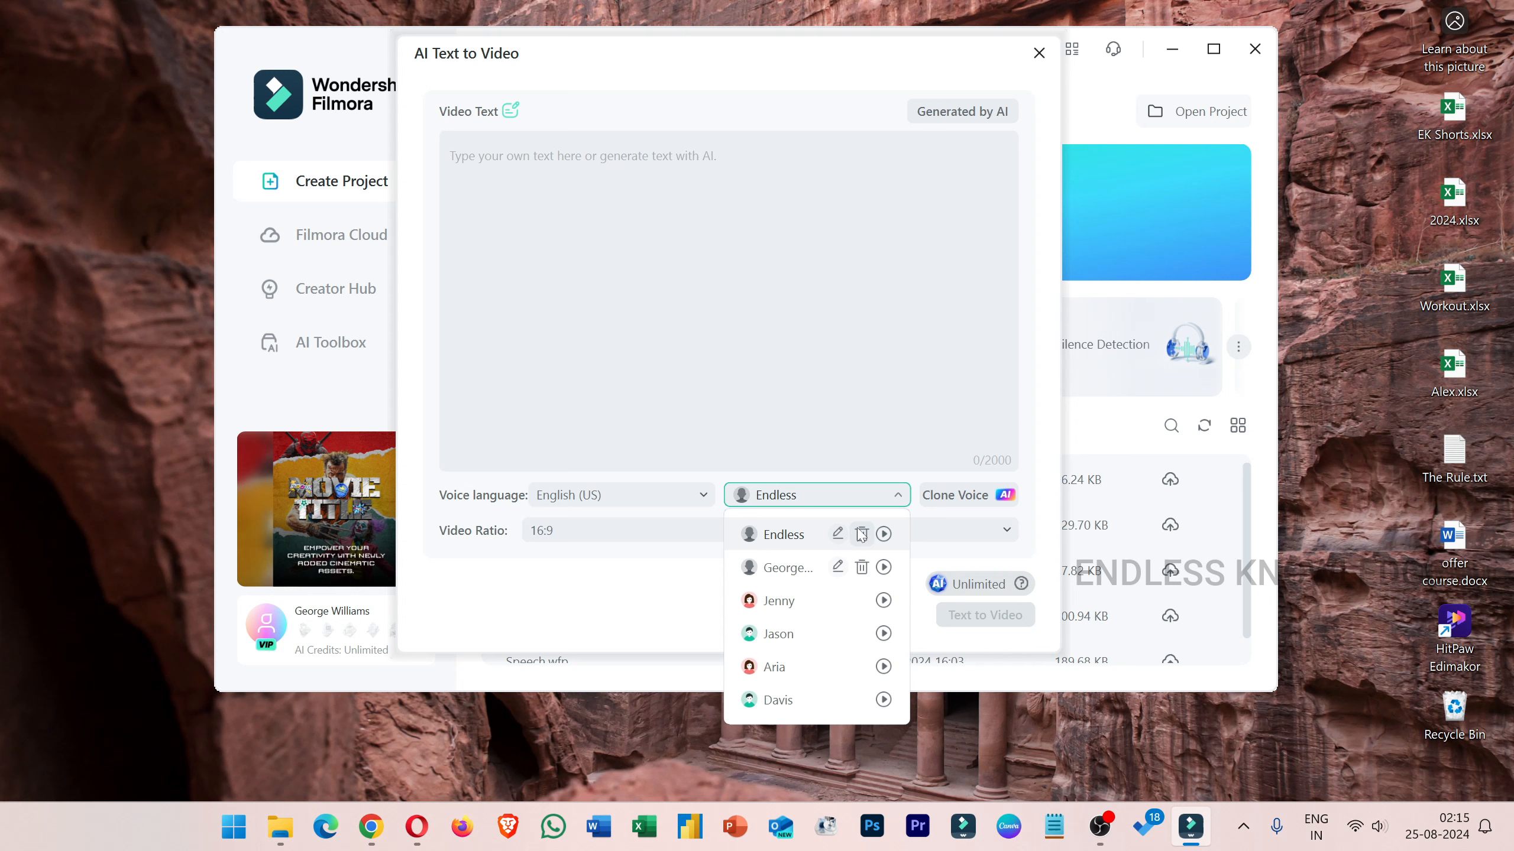
pyautogui.click(691, 598)
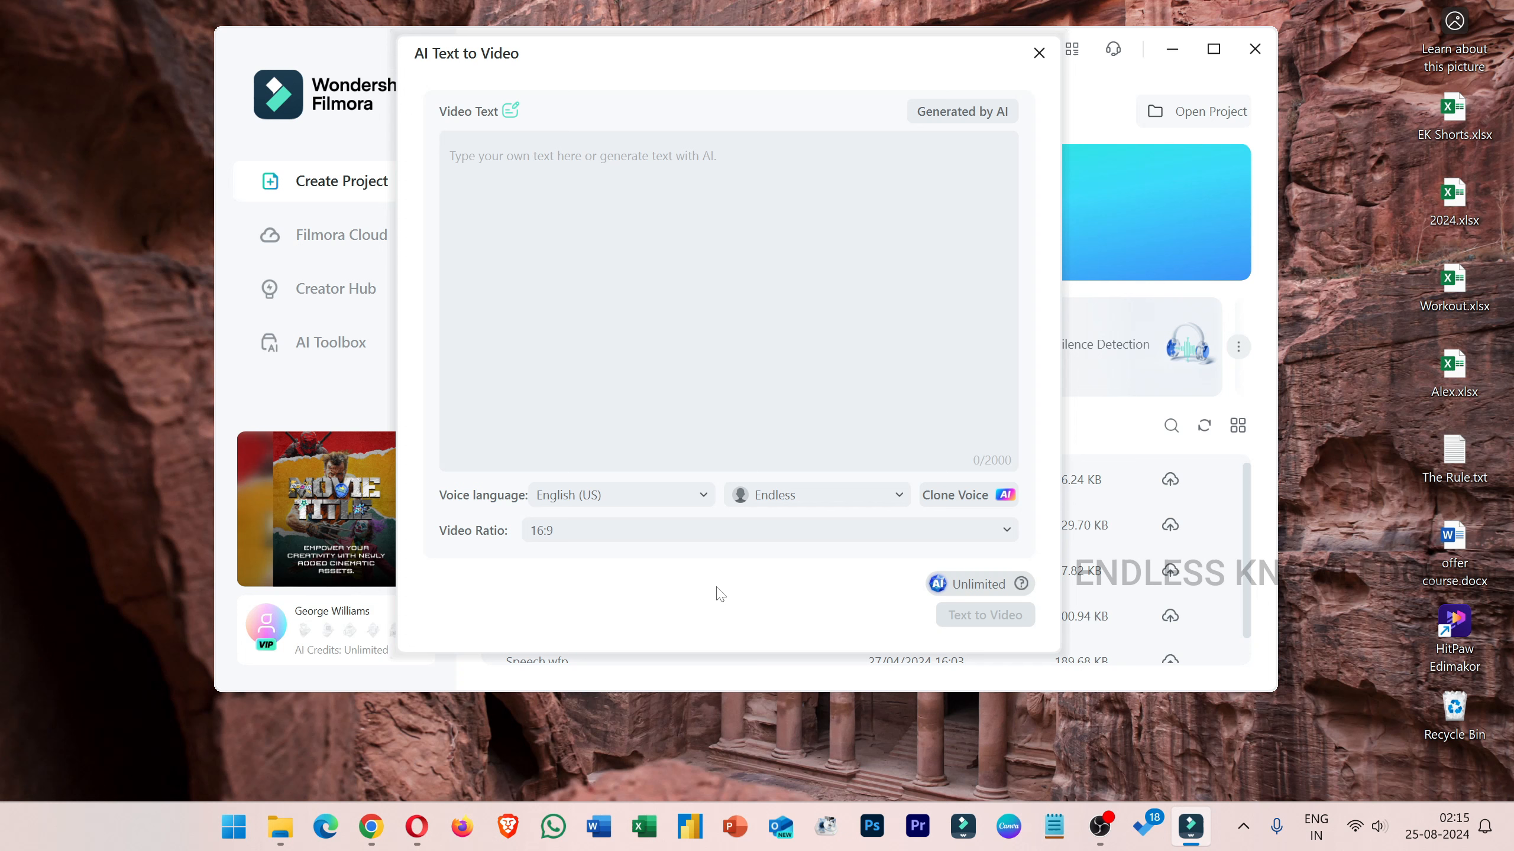